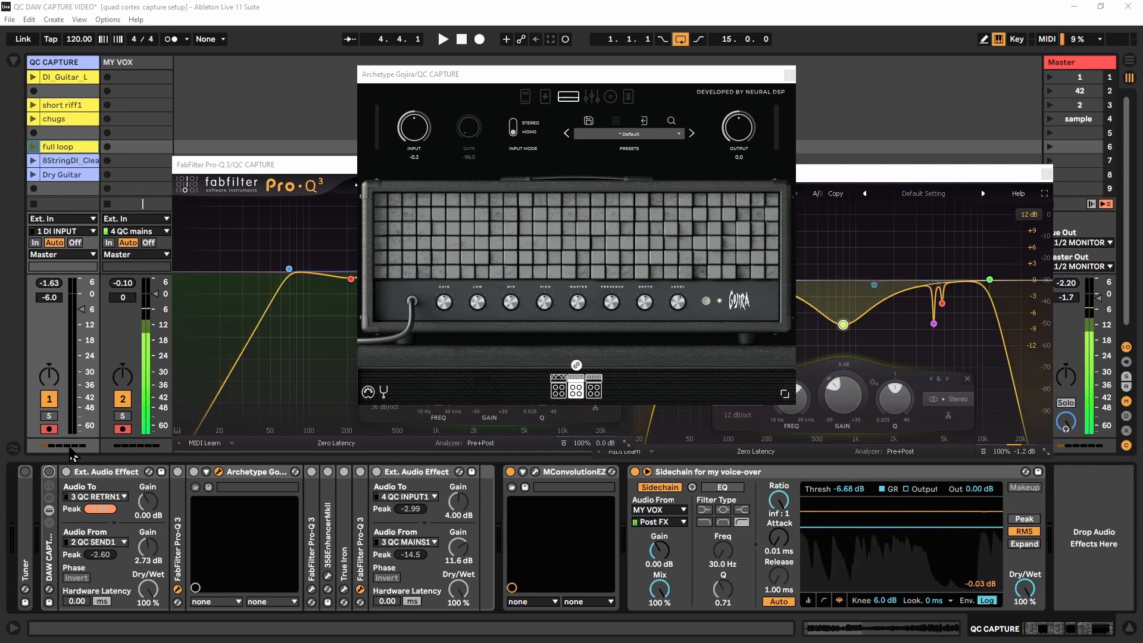
Turn on the DAW CAPTURE rack and set the QC CAPTURE track volume to -1.0 dB
click(50, 472)
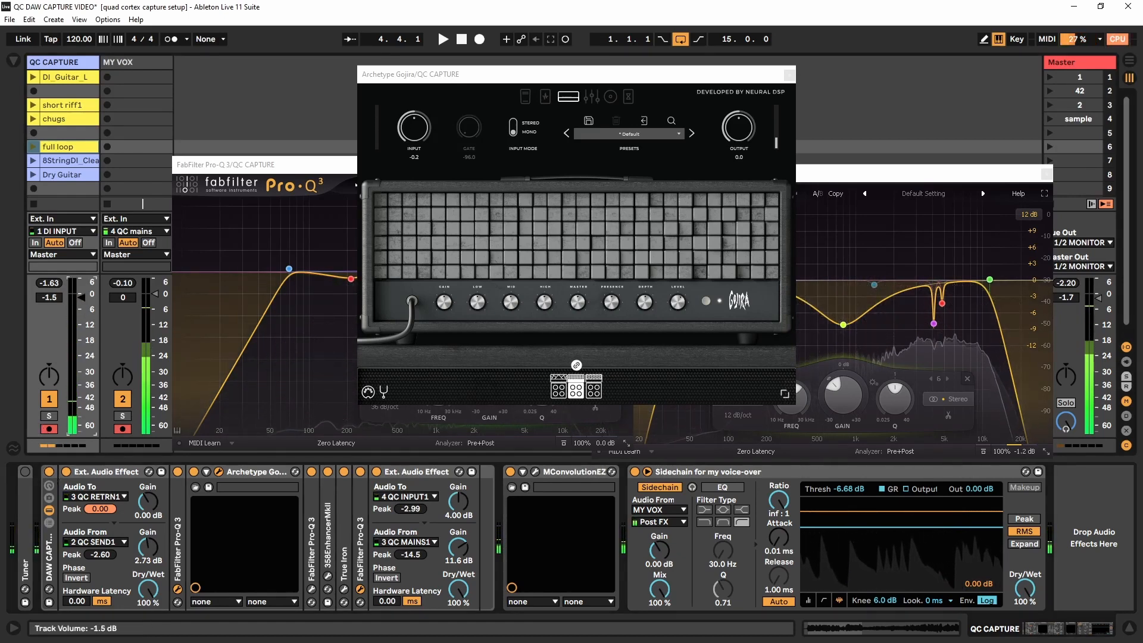
drag(80, 314, 81, 299)
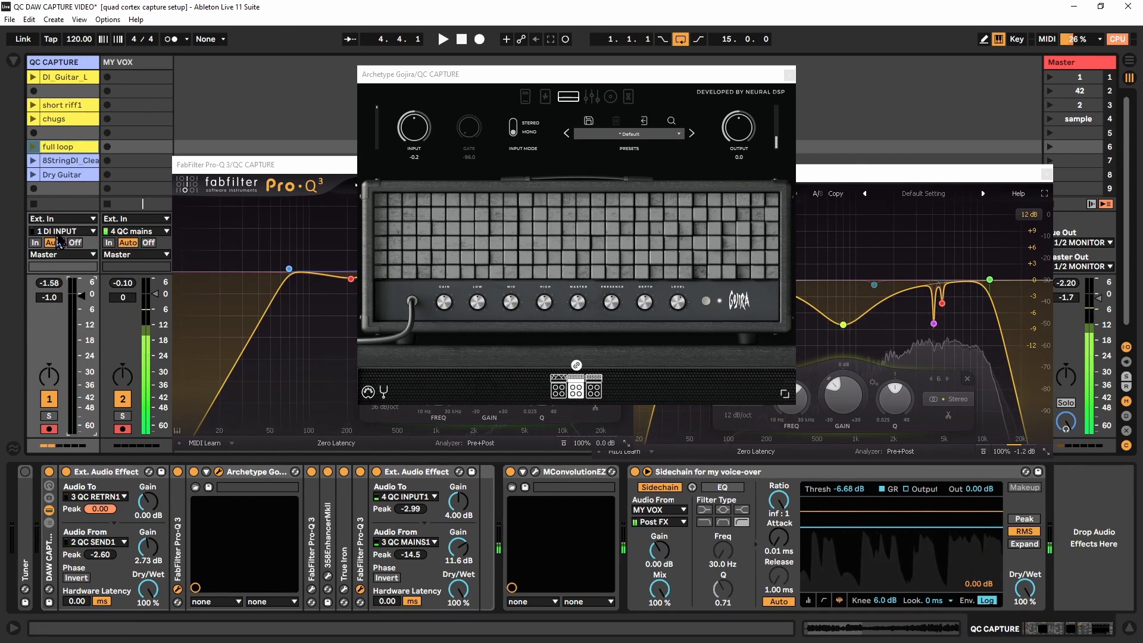
Check the first Ext. Audio Effect's Audio To routing options and hide all plug-in windows
click(93, 499)
click(93, 499)
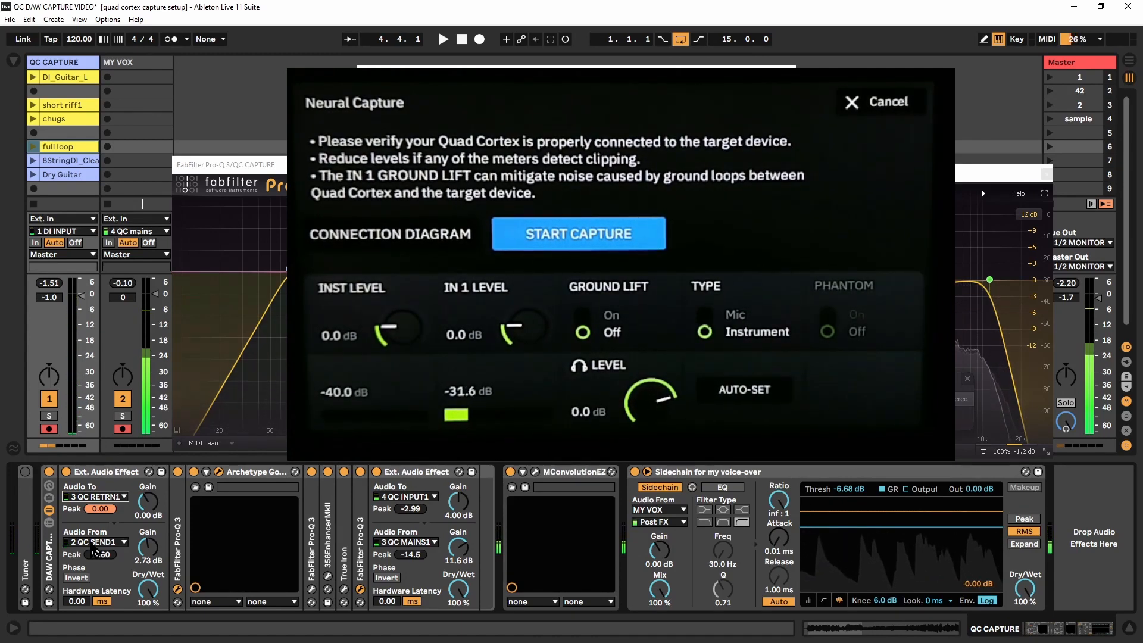
key(ctrl+alt+p)
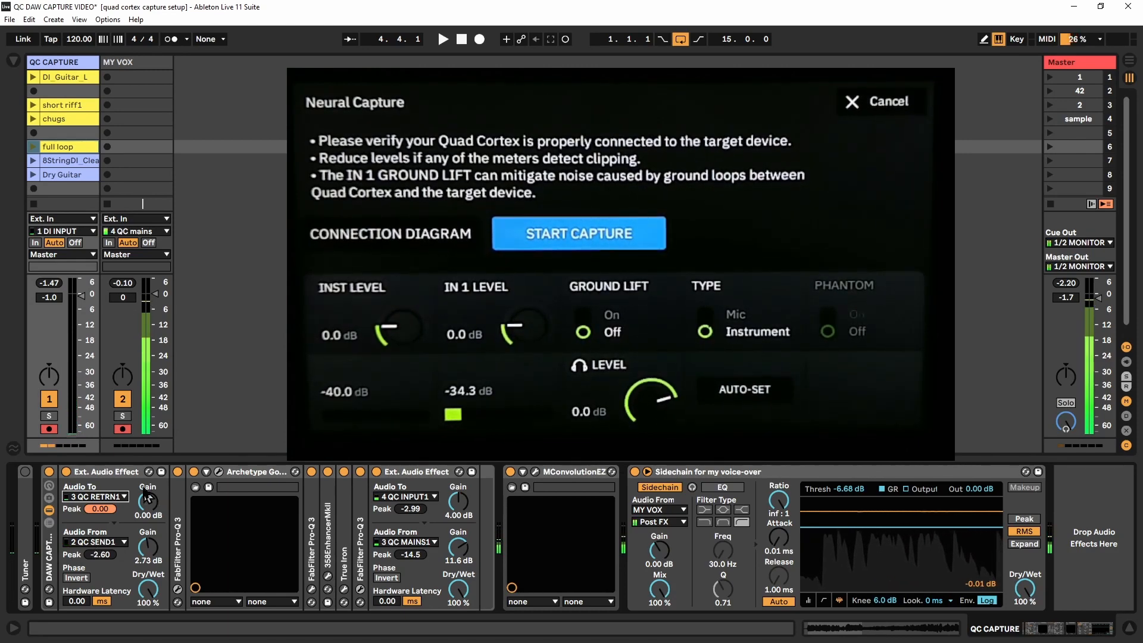
Select the first Ext. Audio Effect and switch it off and on to compare the bypassed and processed levels
click(82, 473)
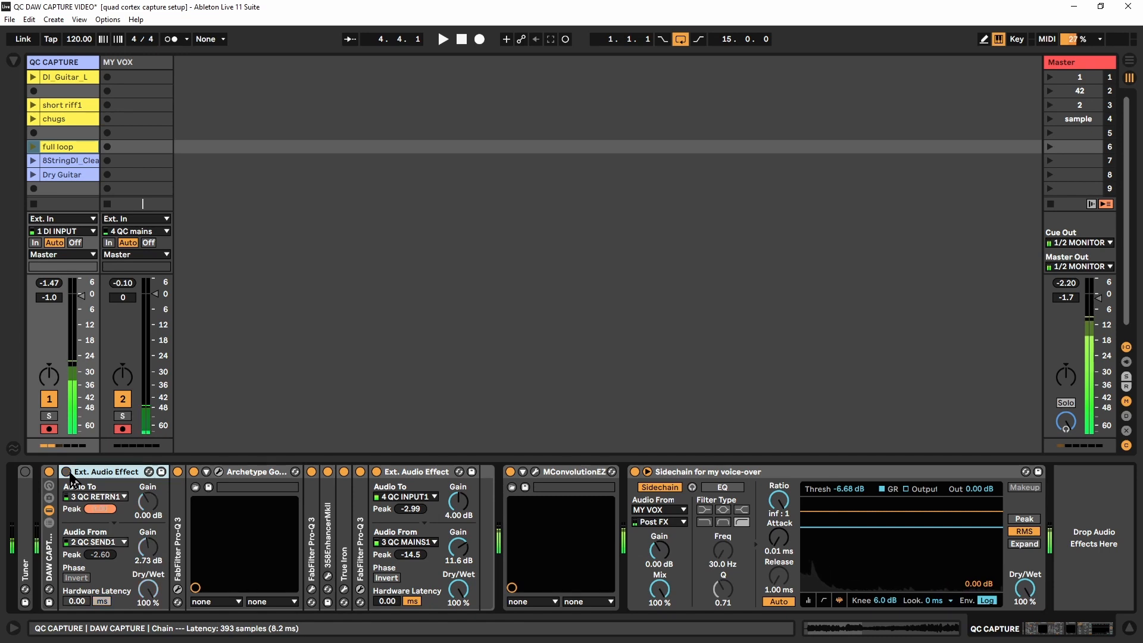
click(67, 473)
click(67, 472)
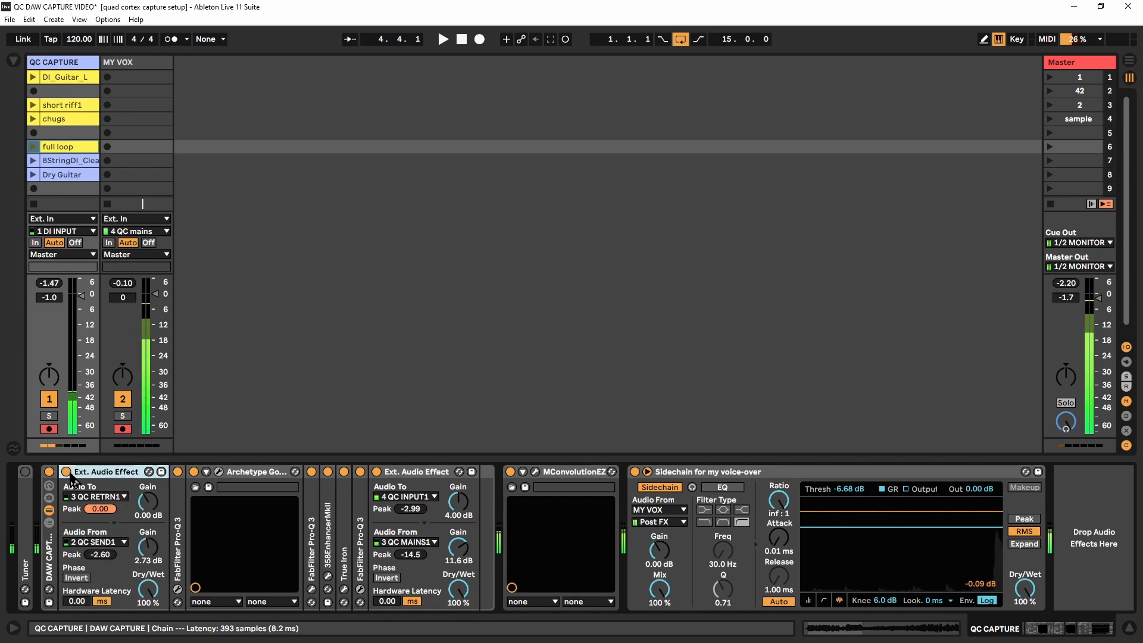
Reset the first Ext. Audio Effect's Audio From gain to 0 dB and repeatedly bypass the device to compare levels
double_click(152, 550)
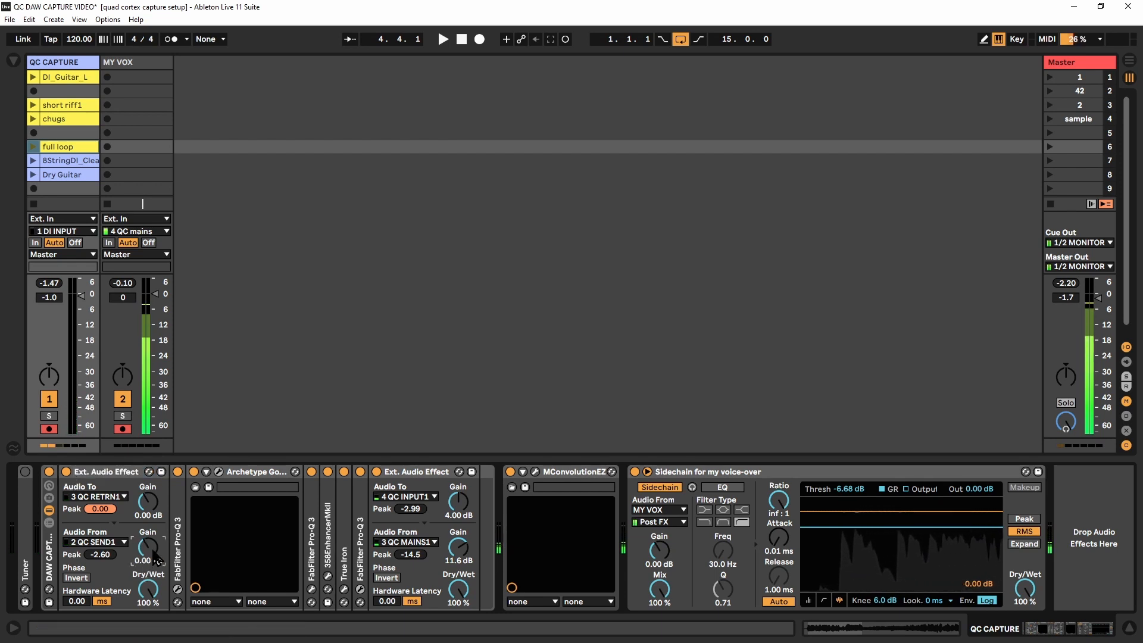
click(67, 472)
click(66, 472)
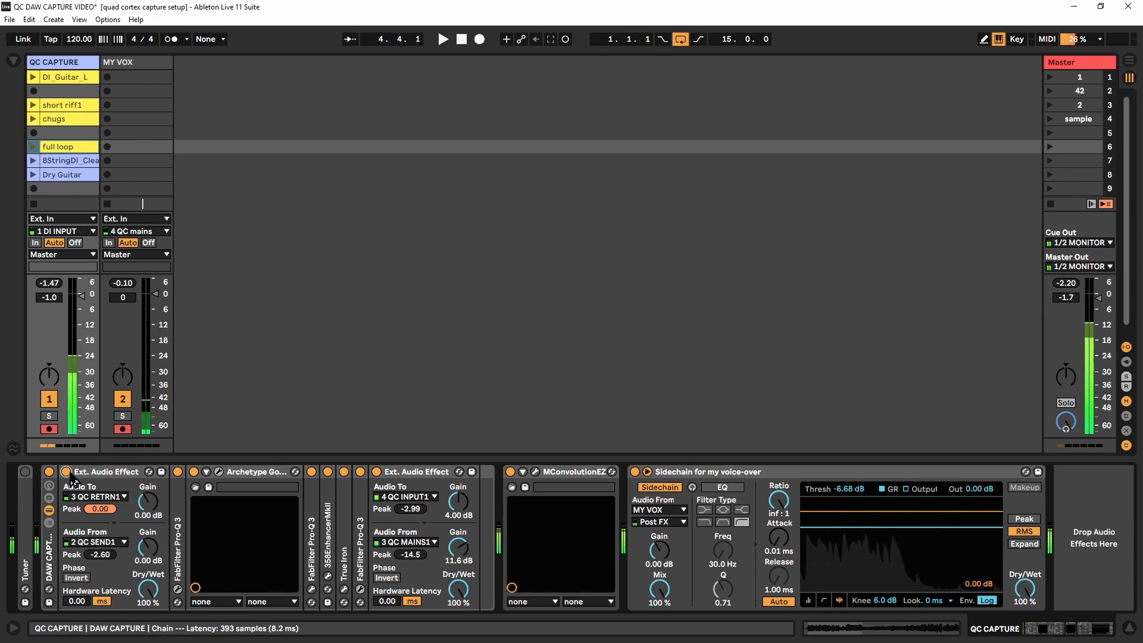
click(69, 473)
click(69, 474)
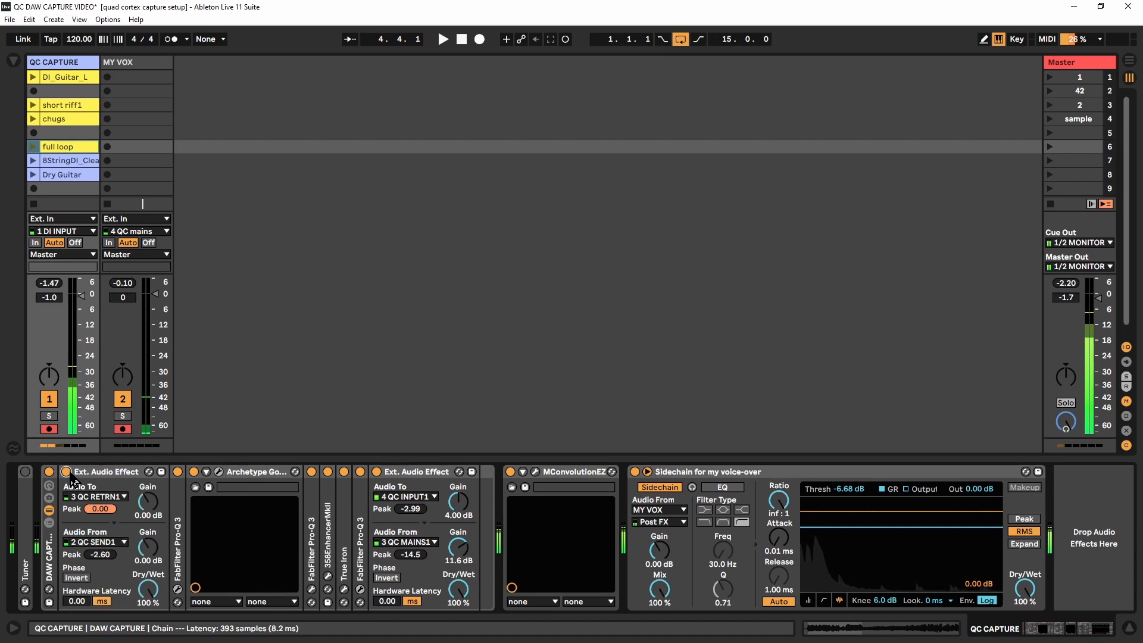
click(69, 473)
click(68, 473)
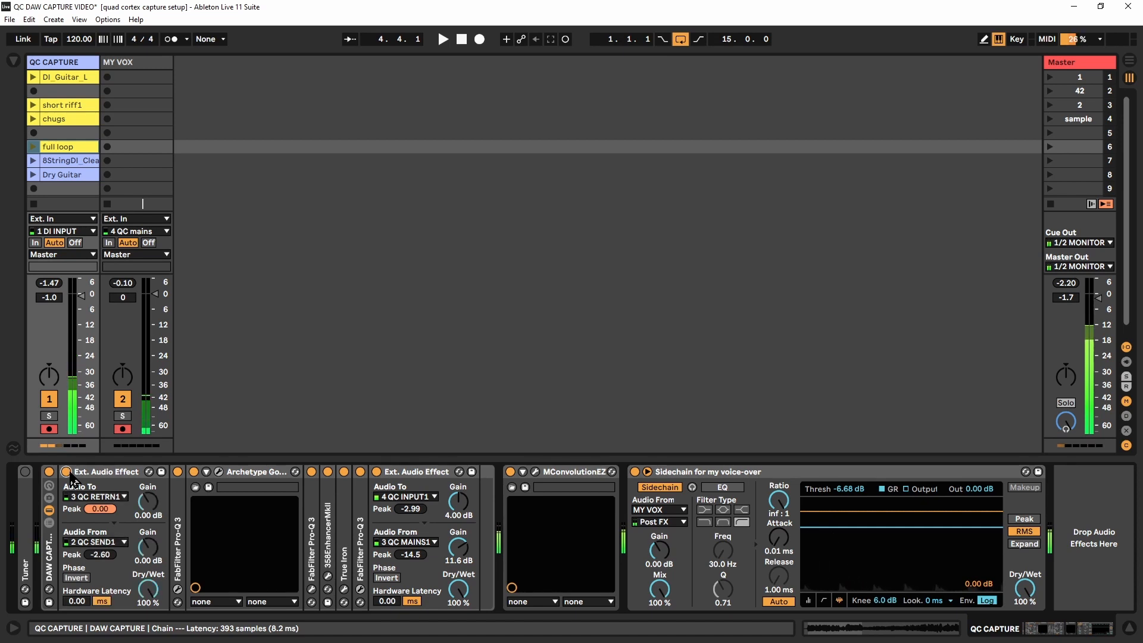
click(68, 472)
click(68, 473)
Set the Audio From gain of the first Ext. Audio Effect to 2.73 dB
drag(148, 547, 149, 535)
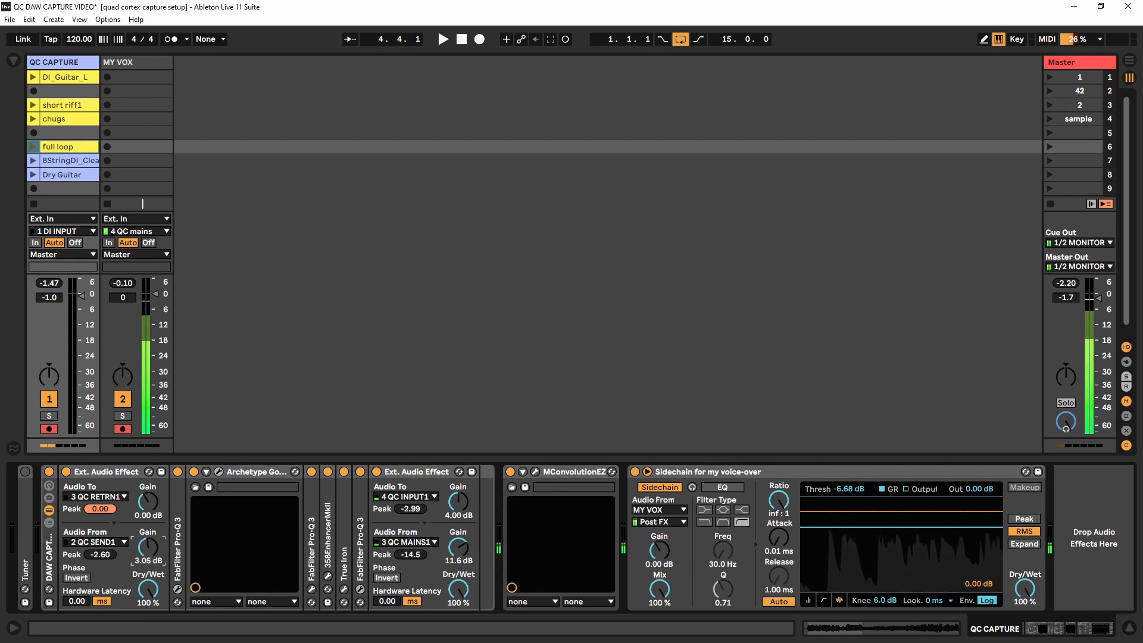
drag(148, 546, 148, 548)
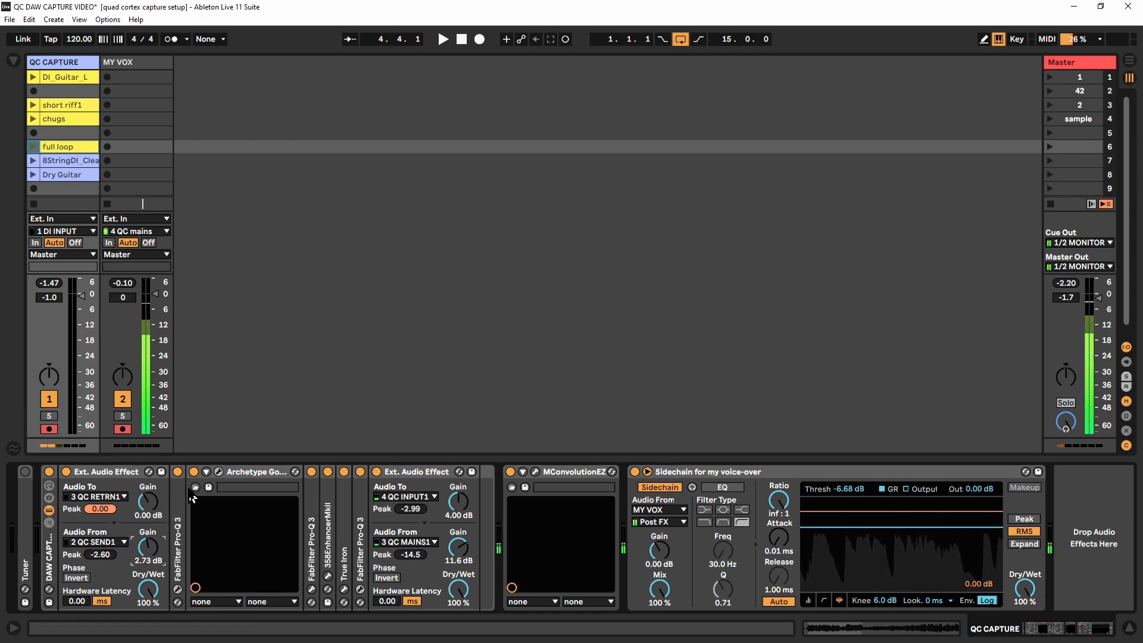
Show the plug-in windows and examine the low-cut, low-mid and high-boost bands of the Pro-Q 3 placed before the amp
click(220, 472)
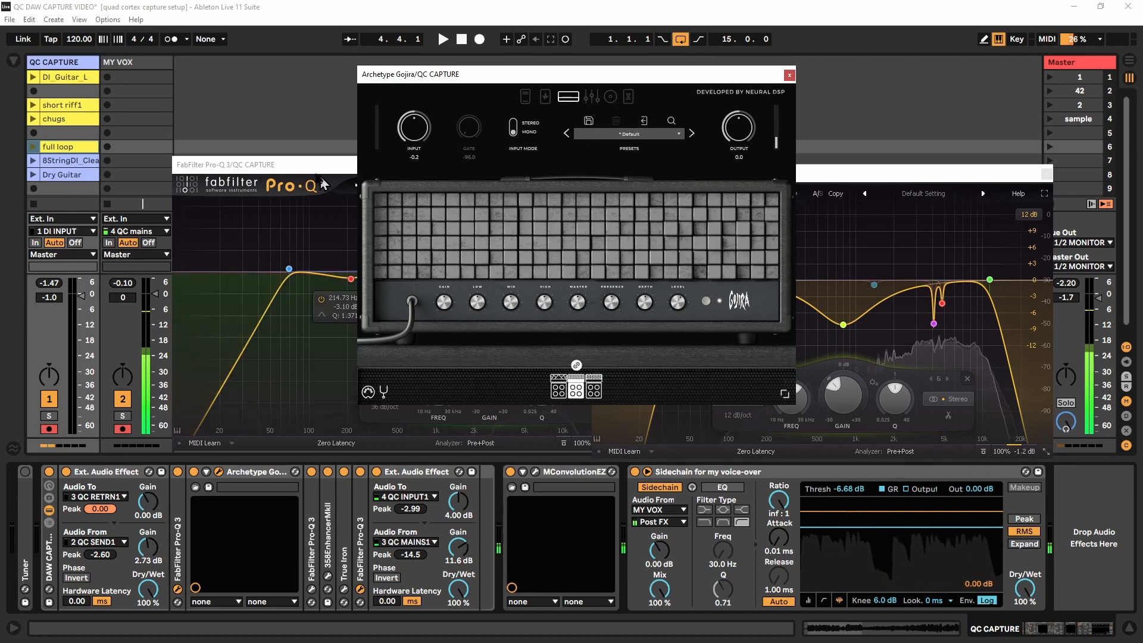
click(294, 169)
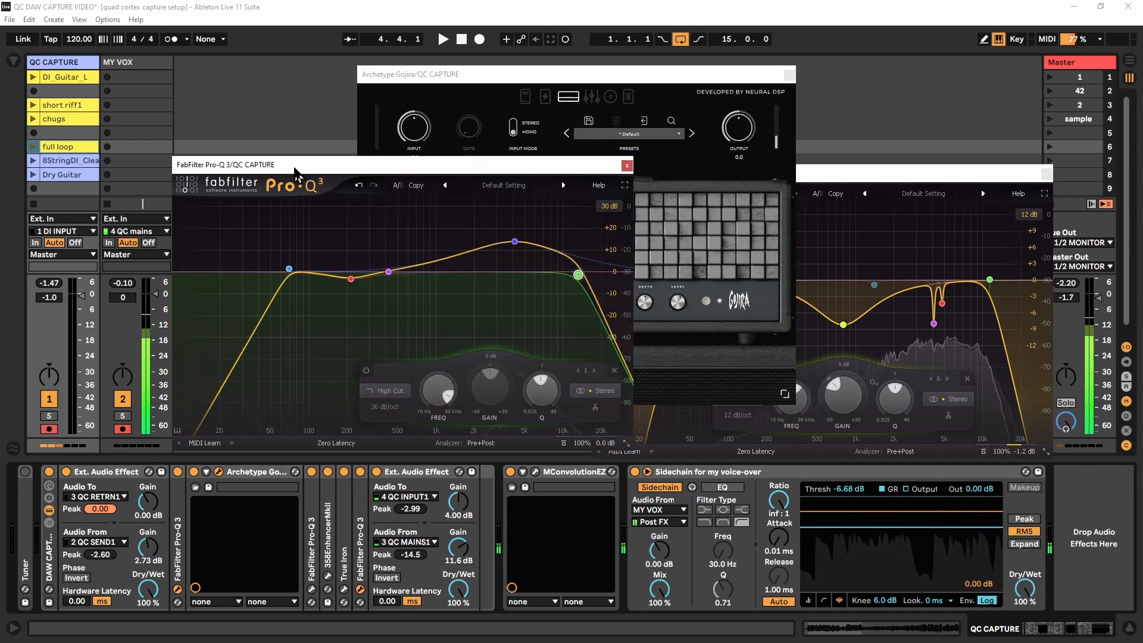
mouse_move(290, 269)
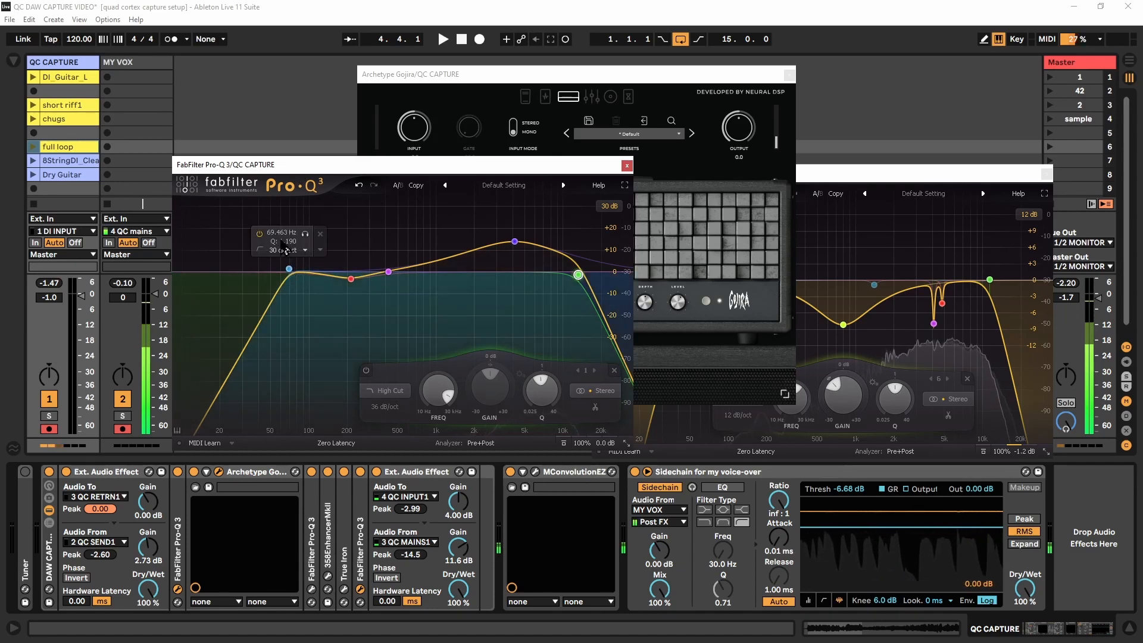
mouse_move(352, 291)
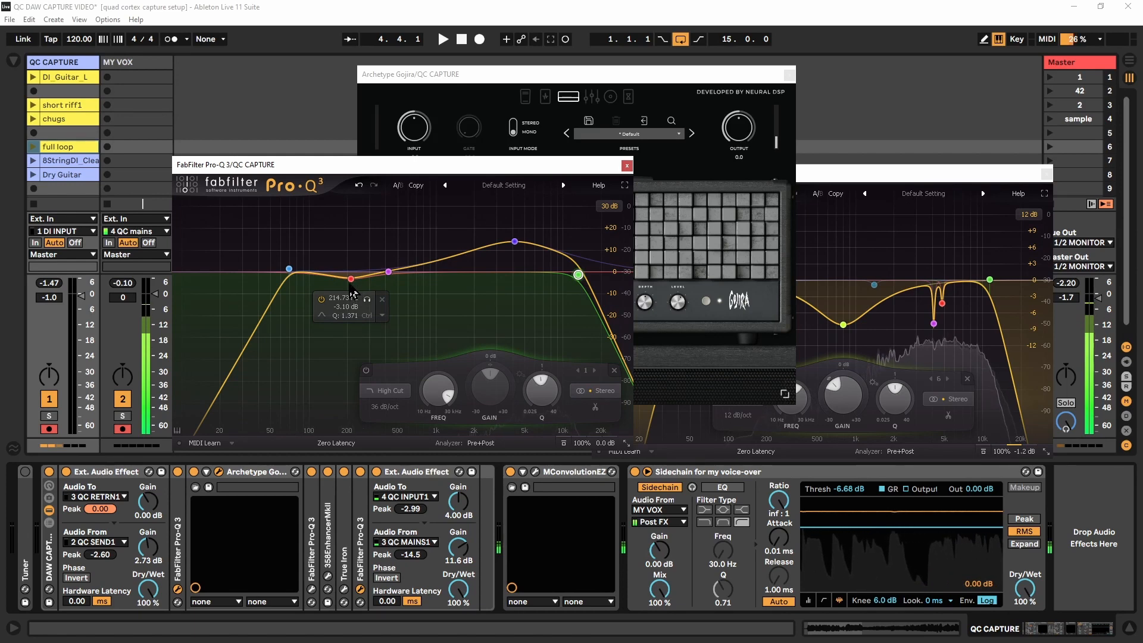
mouse_move(515, 254)
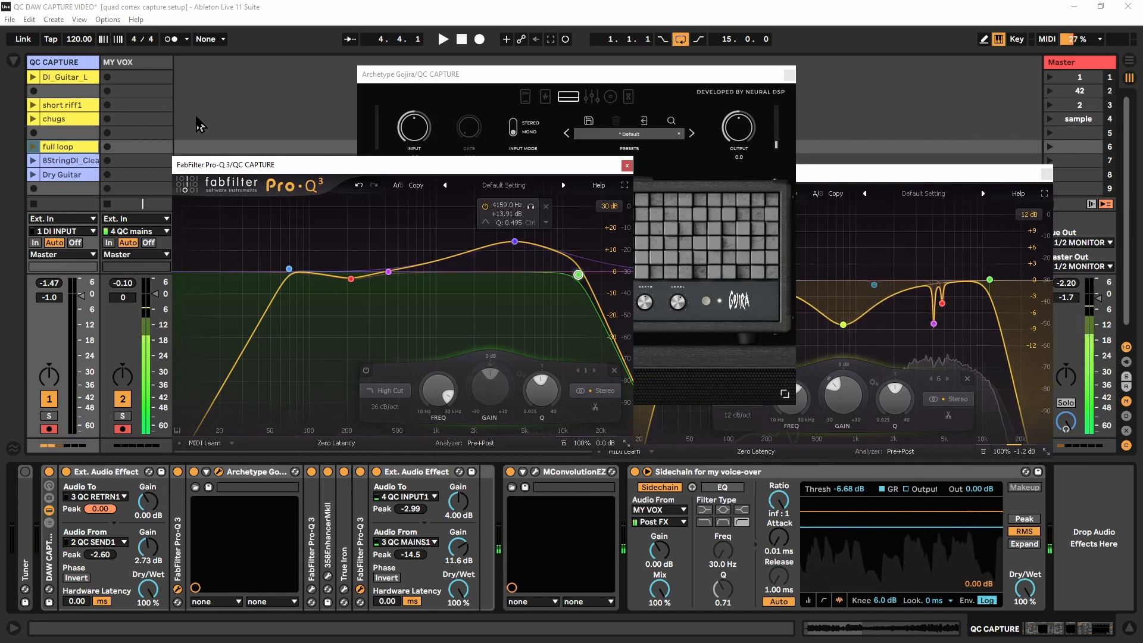
Review the Archetype Gojira amp and the first and last Pro-Q 3 curves, and select the Pro-Q 3 devices around the amp
click(632, 103)
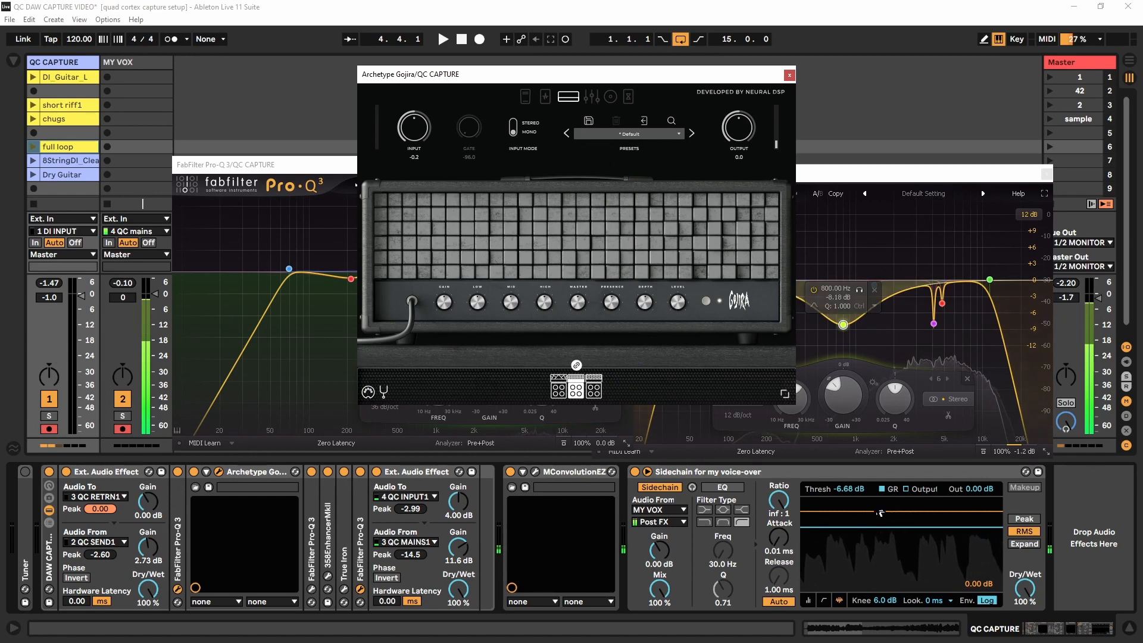
click(321, 169)
click(879, 182)
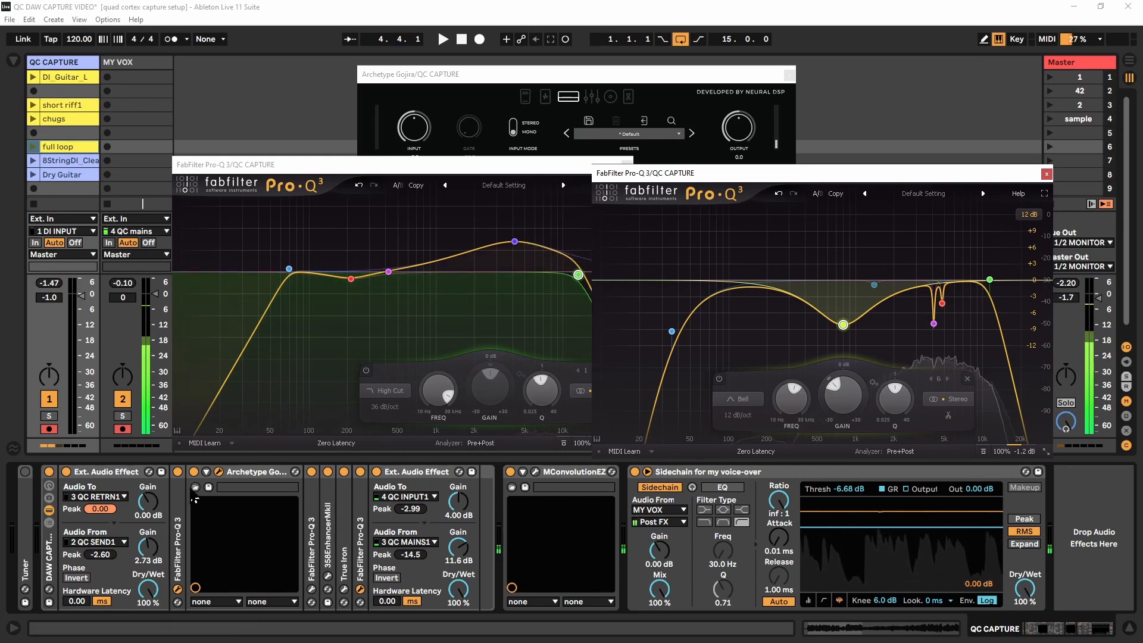
click(178, 530)
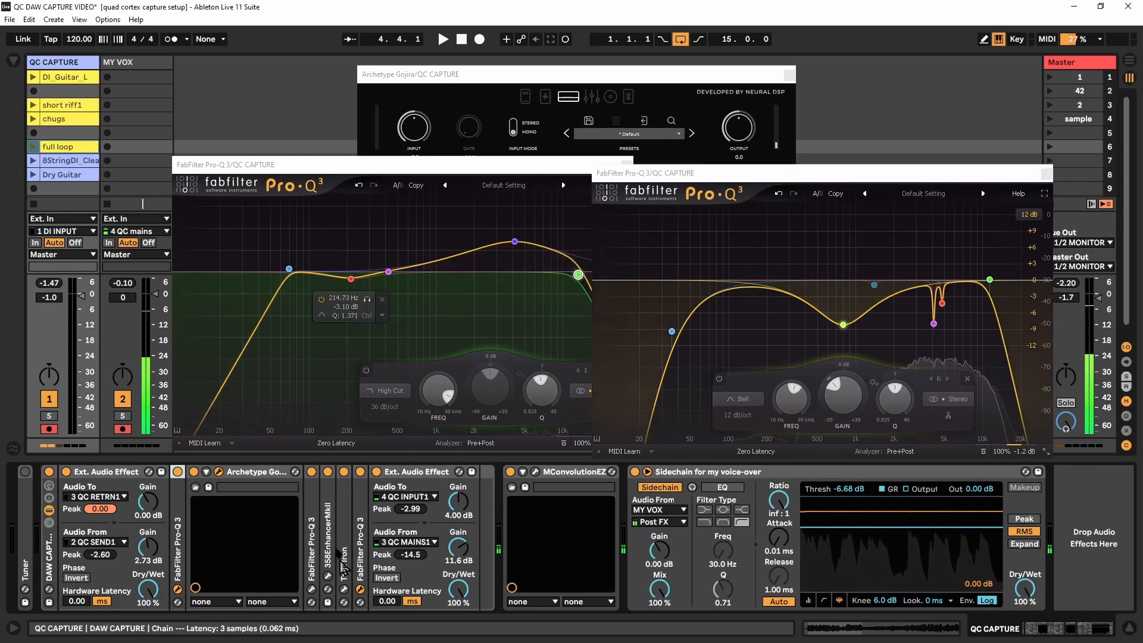
click(316, 542)
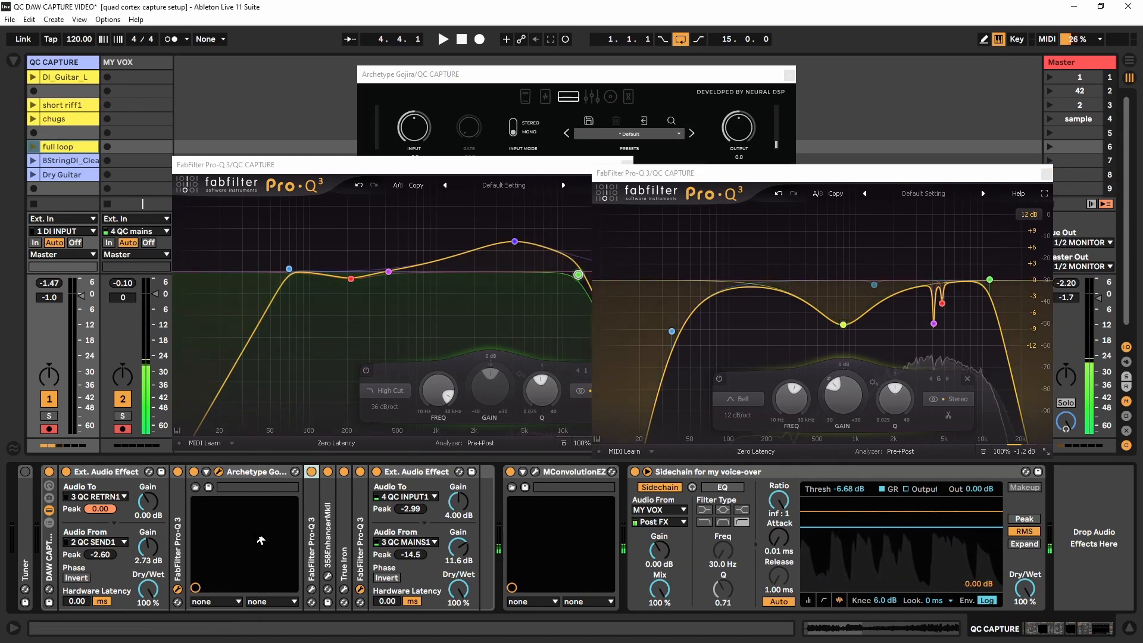
Reopen the Archetype Gojira window, open the Pro-Q 3 directly after it, and compare its mid boost with the last Pro-Q 3's mid cut
click(219, 472)
click(219, 472)
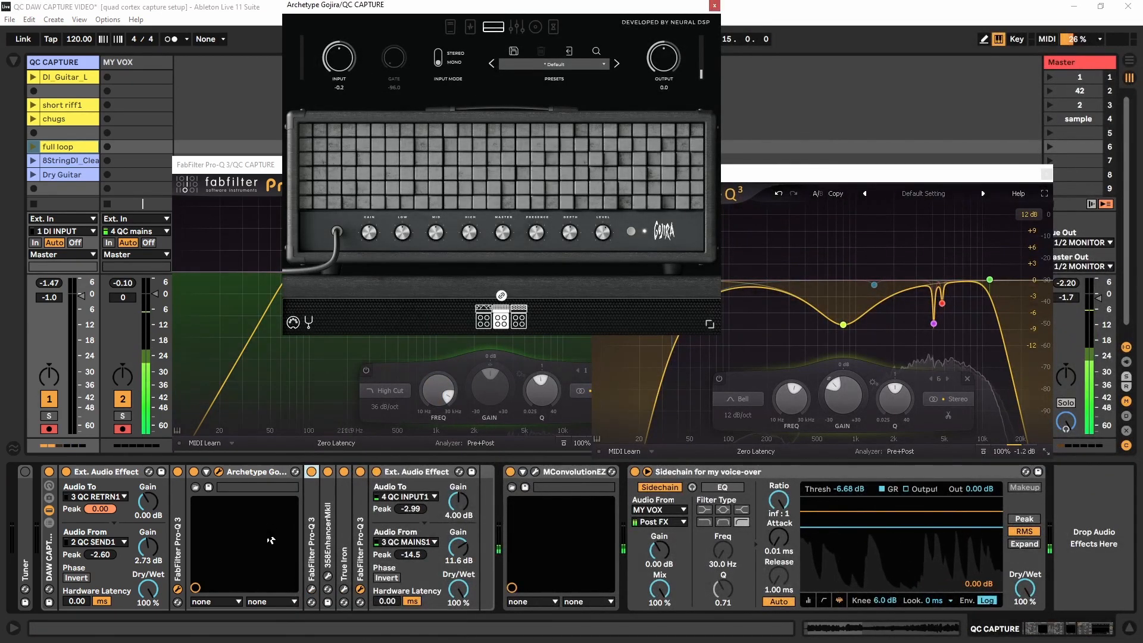
click(311, 589)
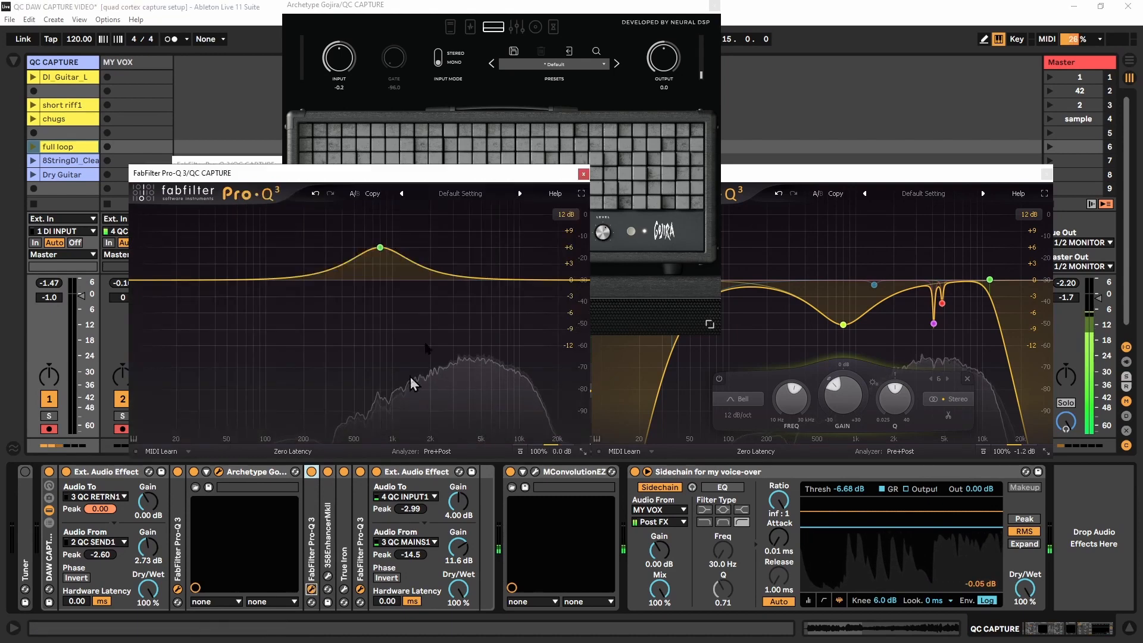
mouse_move(375, 258)
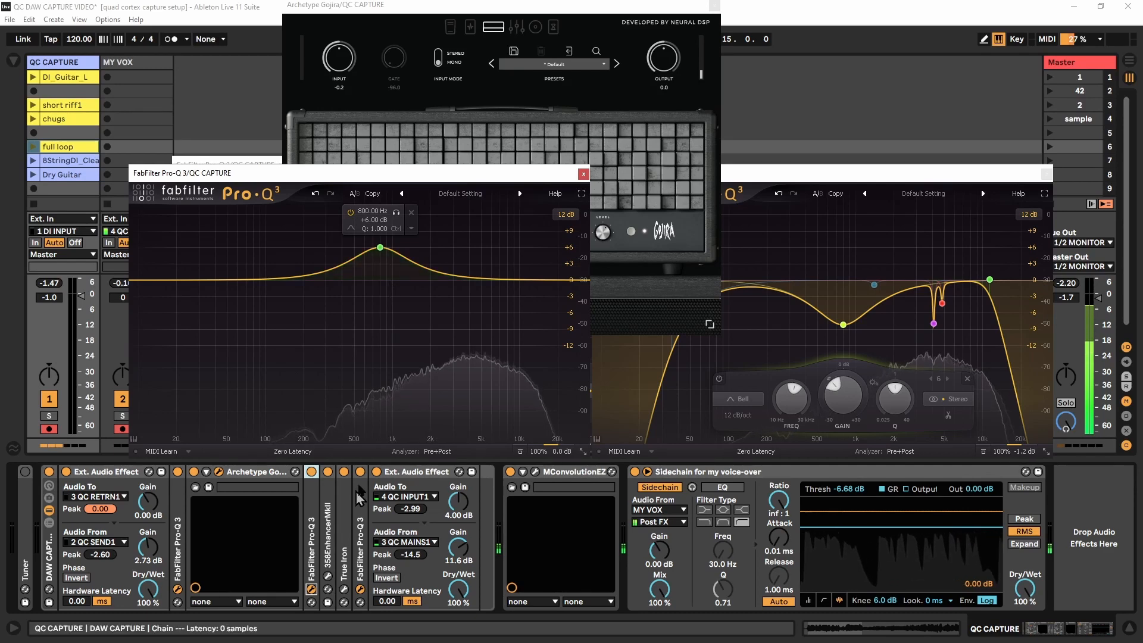
mouse_move(845, 332)
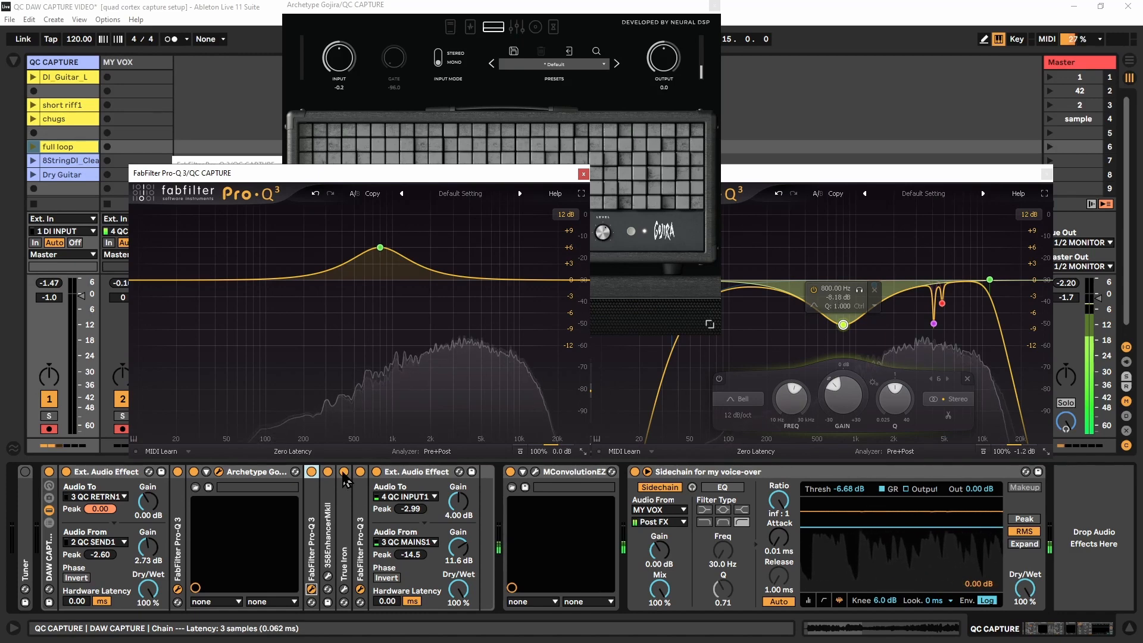
Open the 358EnhancerMkII and True Iron windows and review them alongside the Pro-Q 3 curves before and after them
click(329, 578)
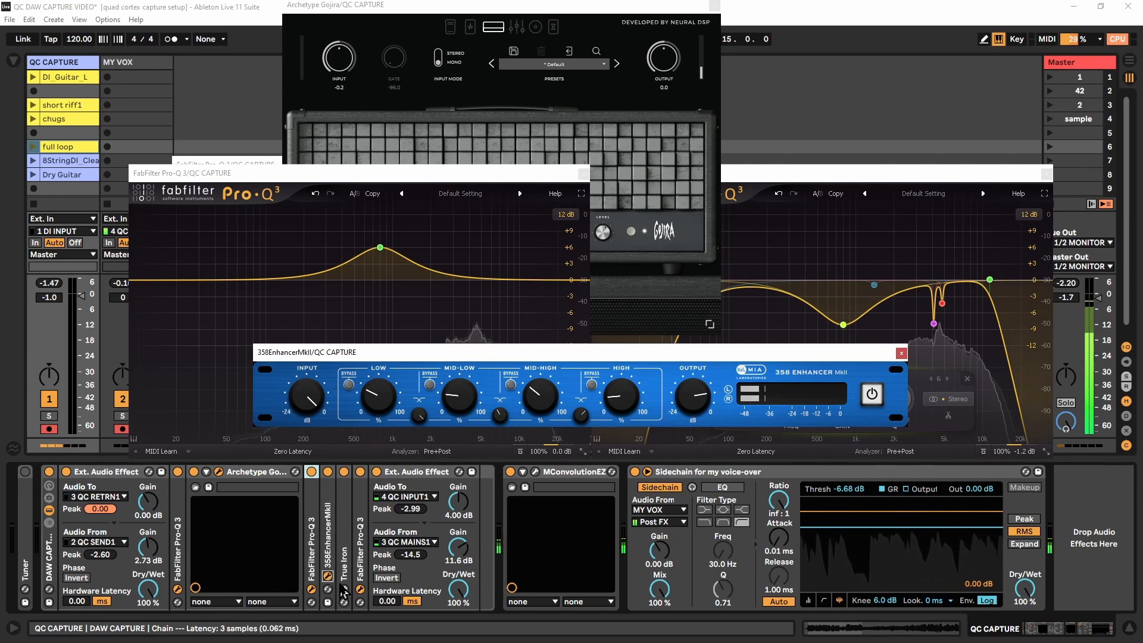
click(344, 589)
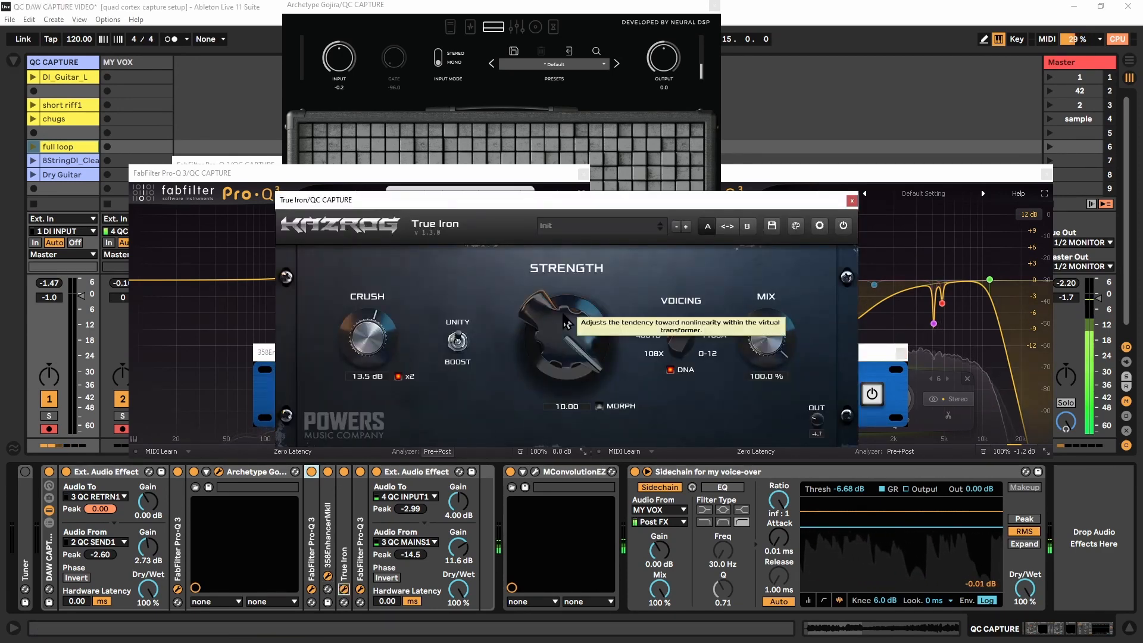
click(282, 178)
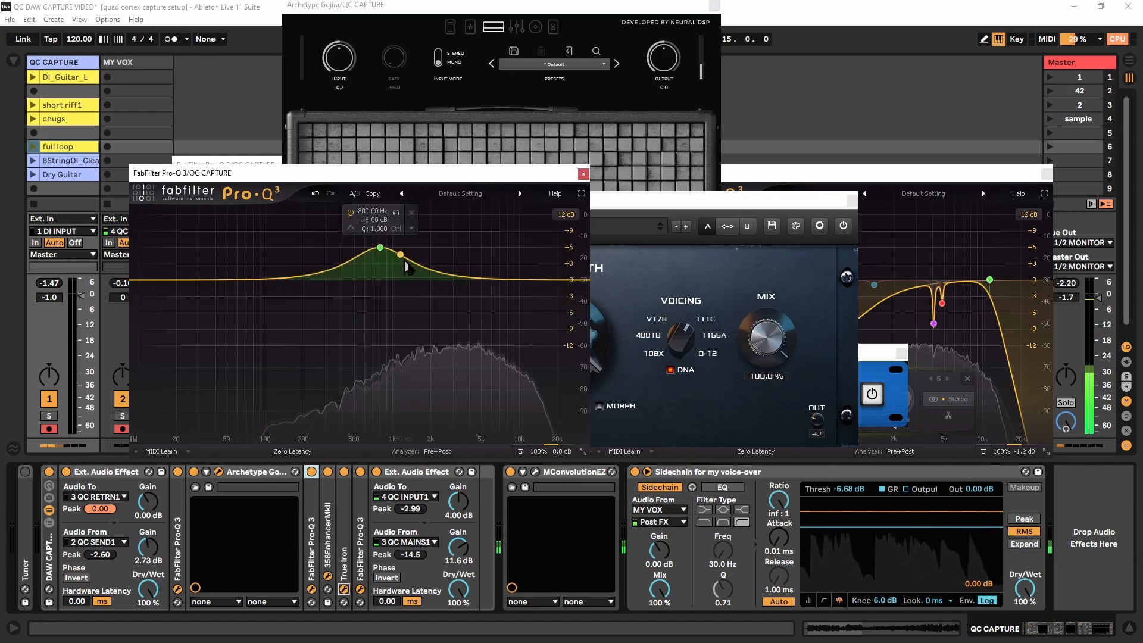
click(669, 205)
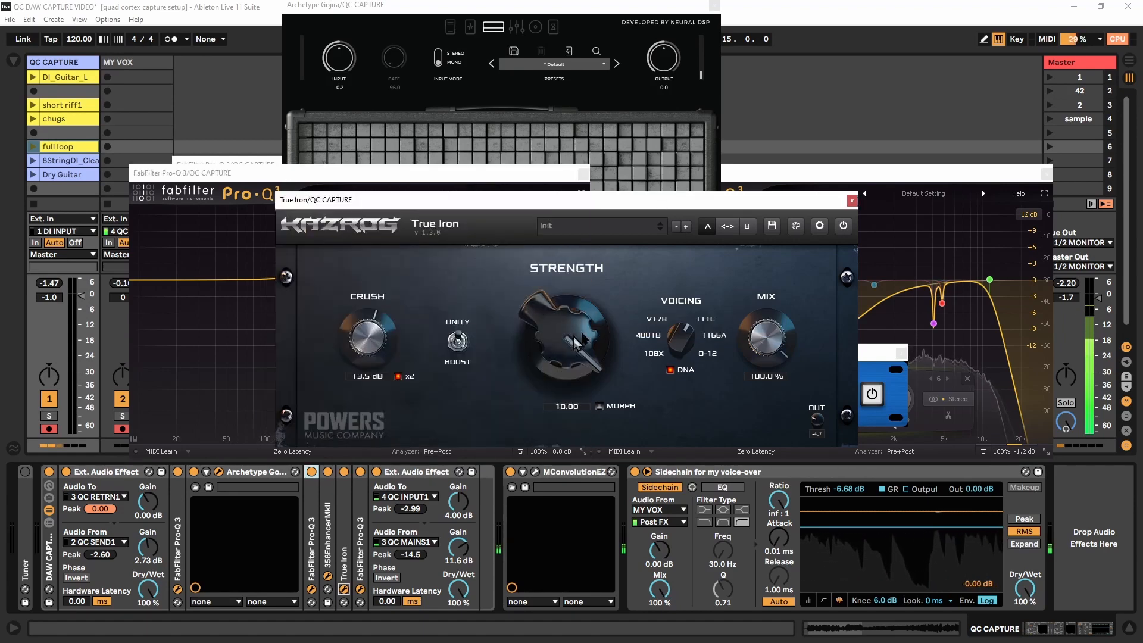
click(887, 190)
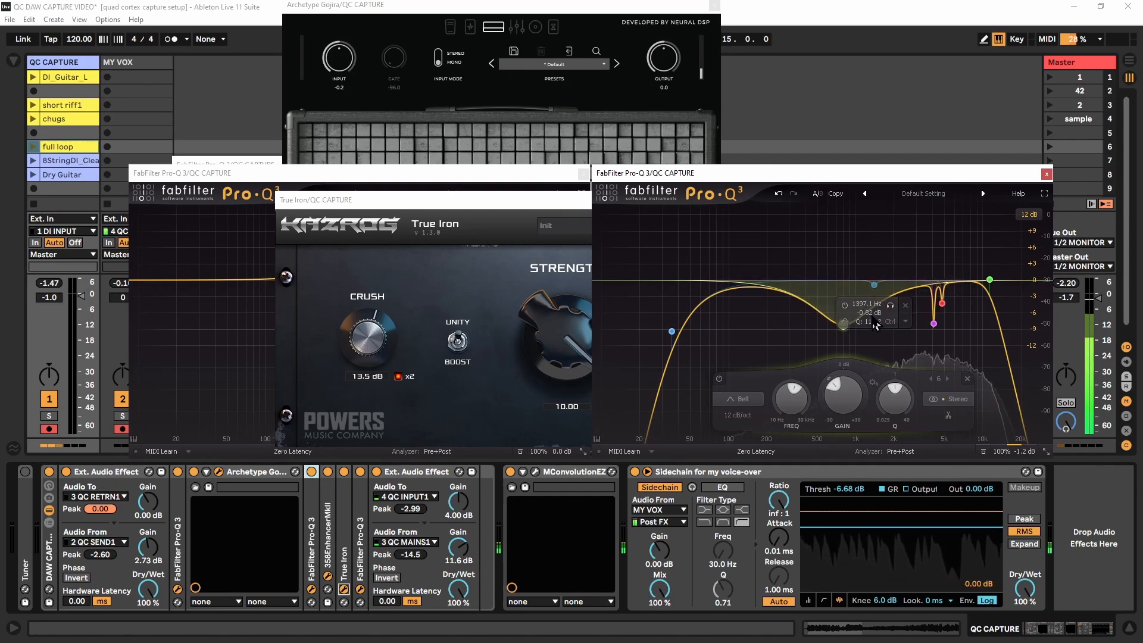
Close the three Pro-Q 3, True Iron and 358EnhancerMkII windows, leaving only Archetype Gojira open
click(1047, 174)
click(853, 202)
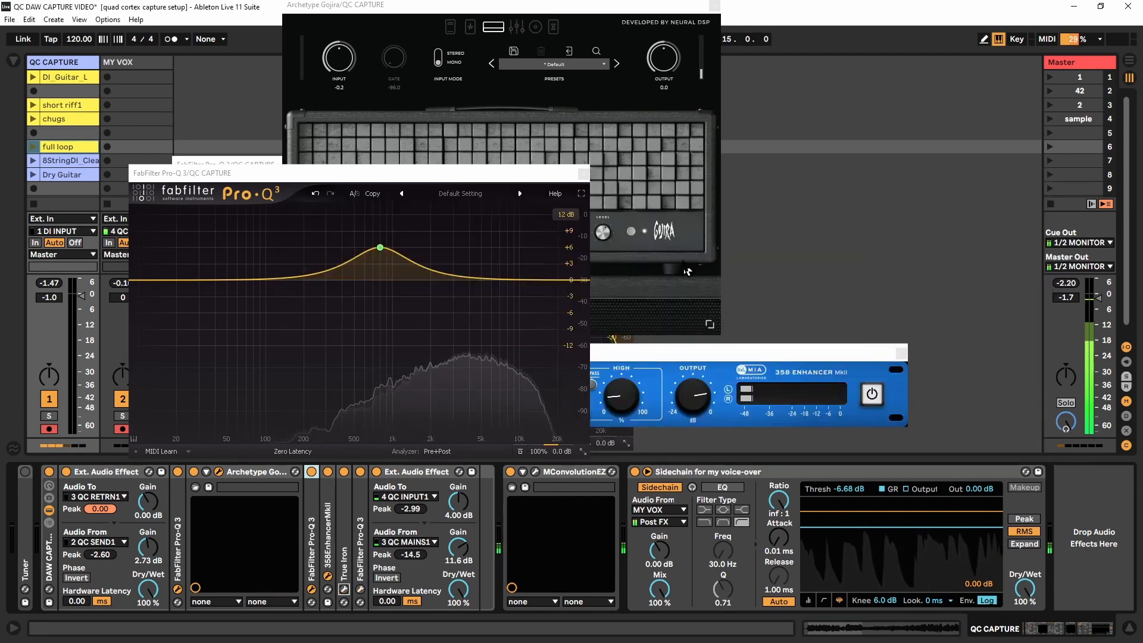
click(813, 358)
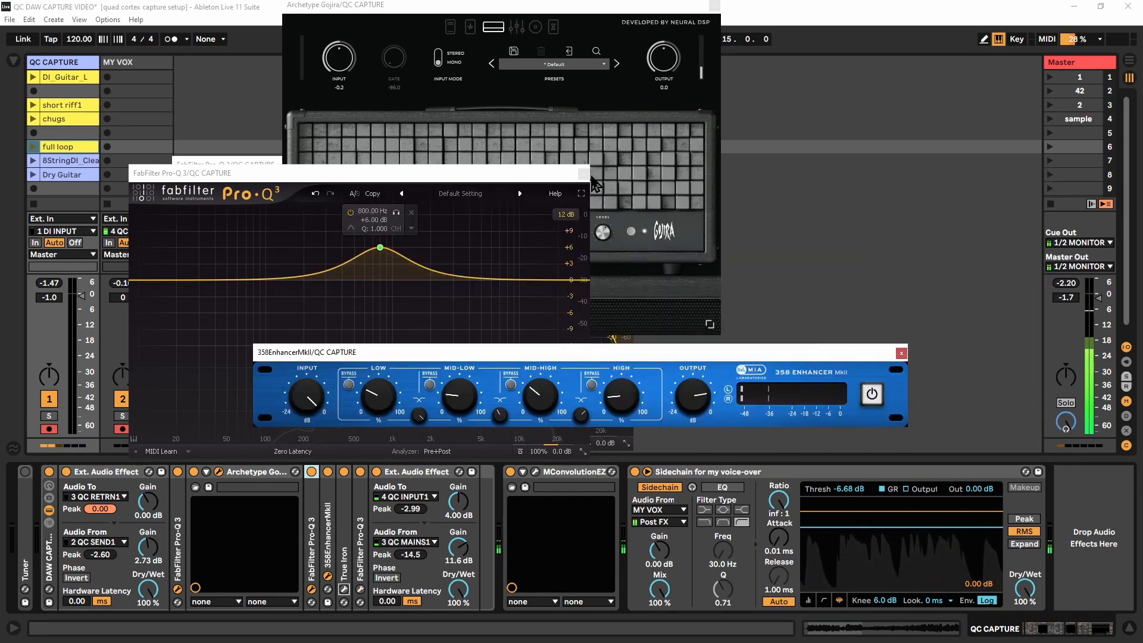
click(900, 353)
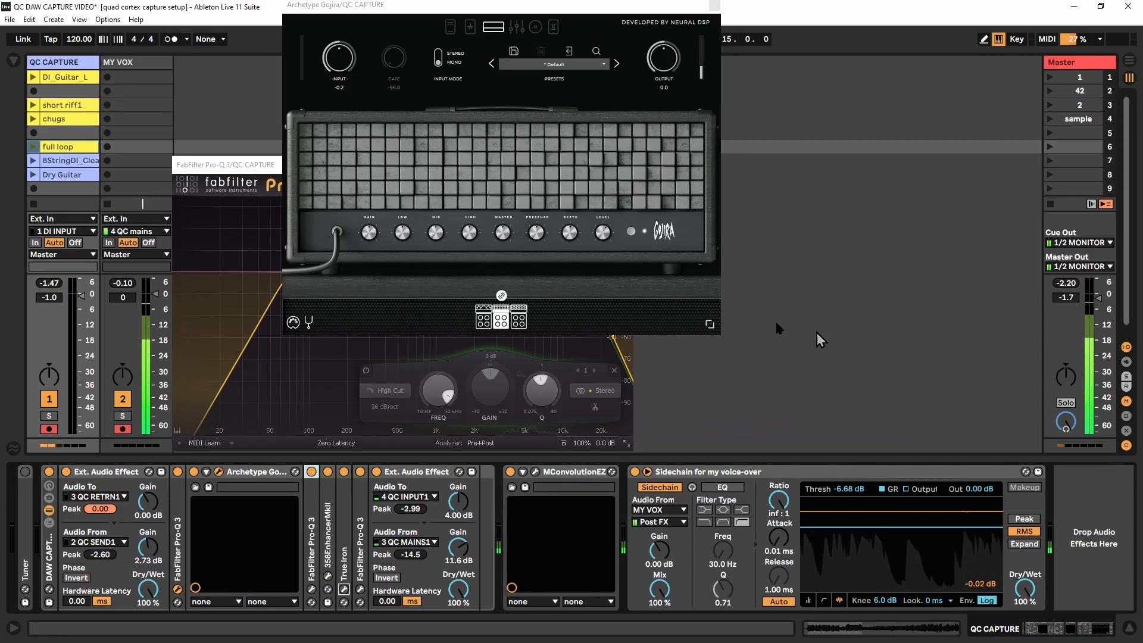
click(256, 165)
click(627, 165)
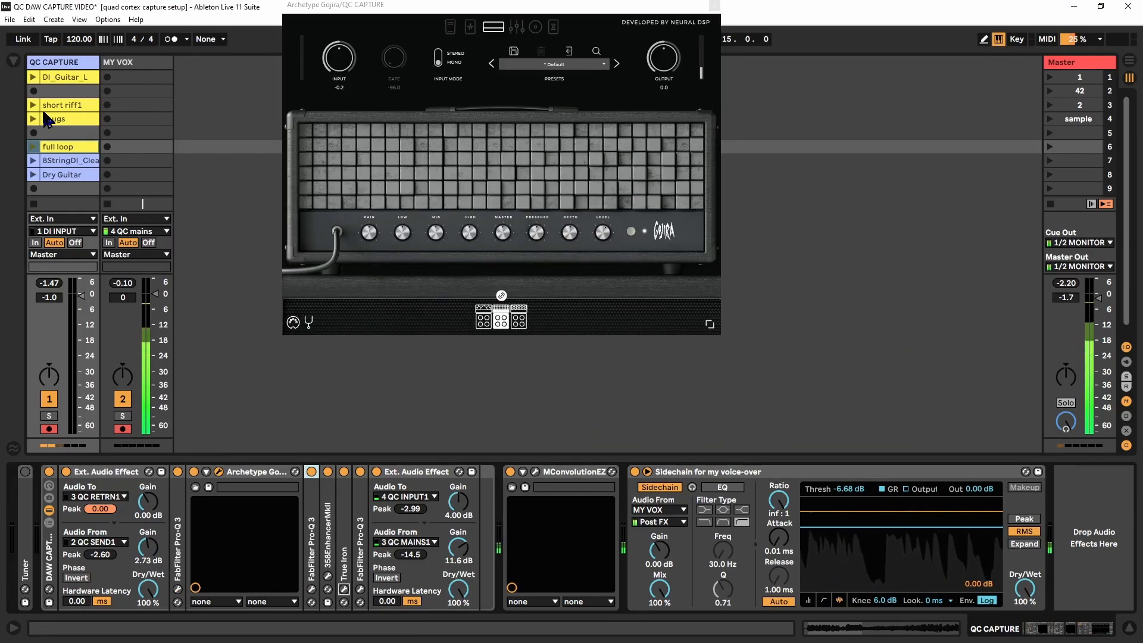
Launch the full loop clip on the QC CAPTURE track
click(34, 147)
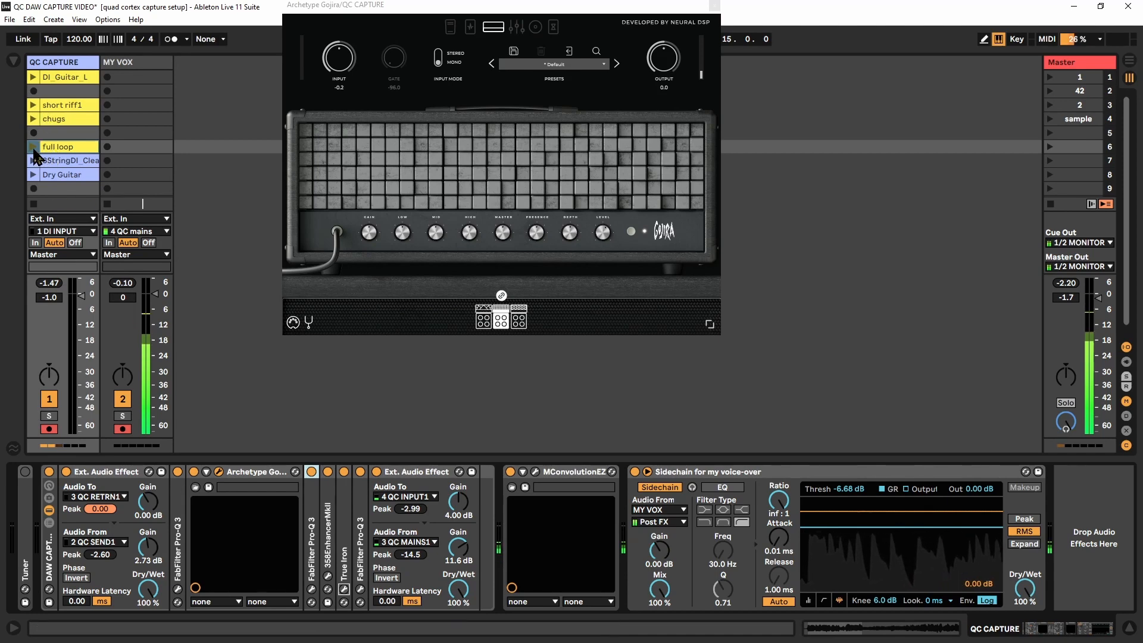
Set the voice-over sidechain compressor's threshold to -35 dB
drag(835, 527, 835, 531)
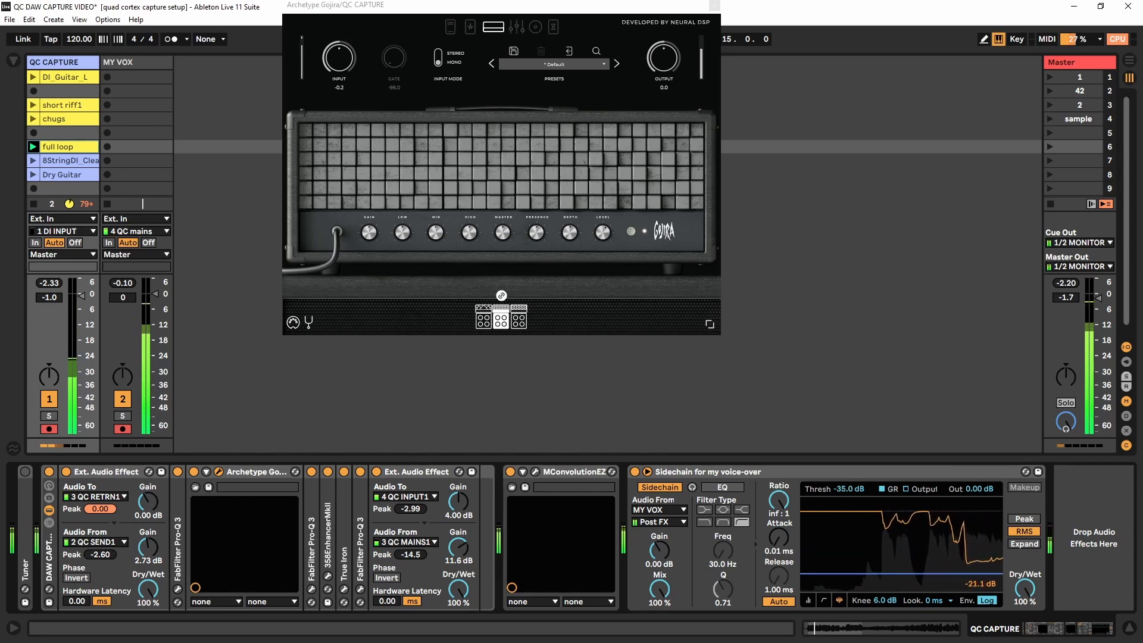
Open the Pro-Q 3 before Archetype Gojira, lower its 4159 Hz boost to +10.91 dB and audition the EQ against its bypassed sound
click(177, 589)
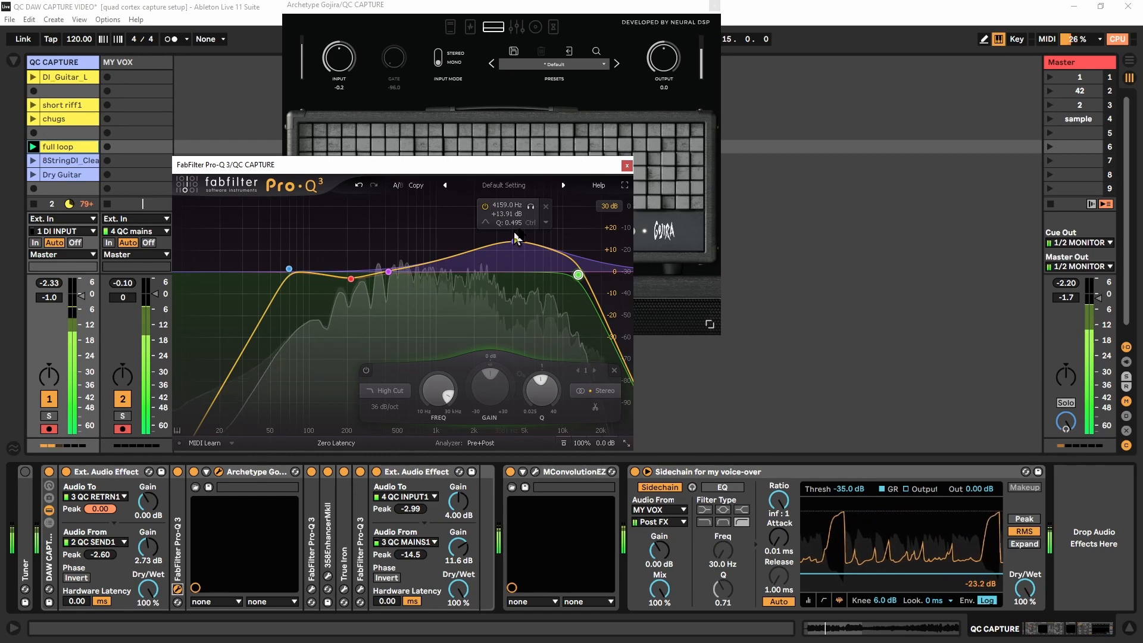
click(178, 476)
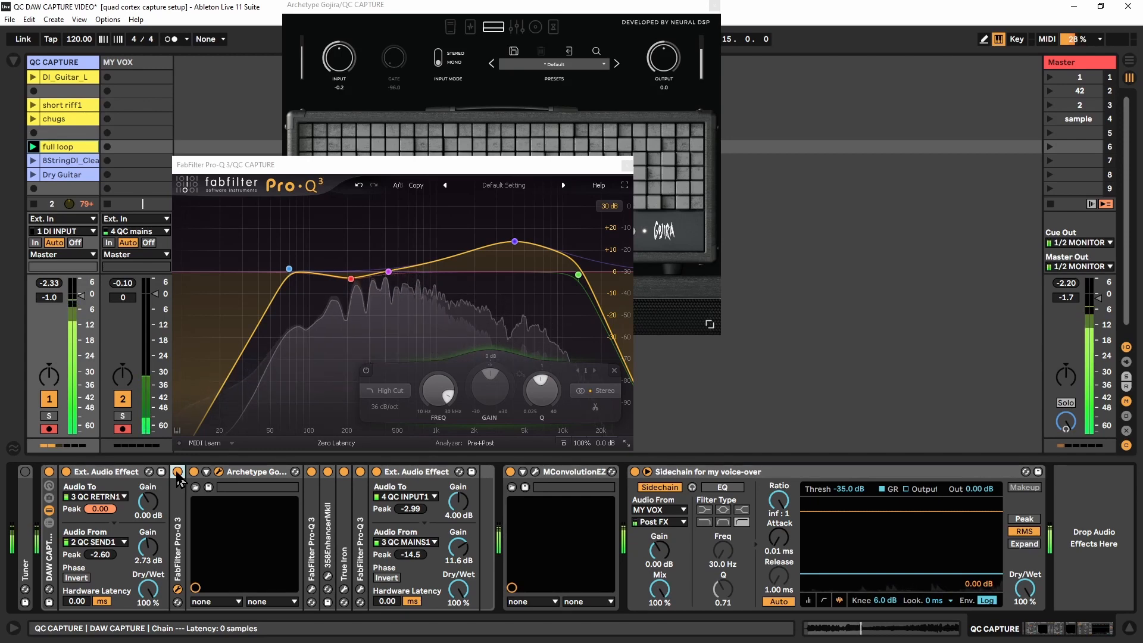
mouse_move(517, 249)
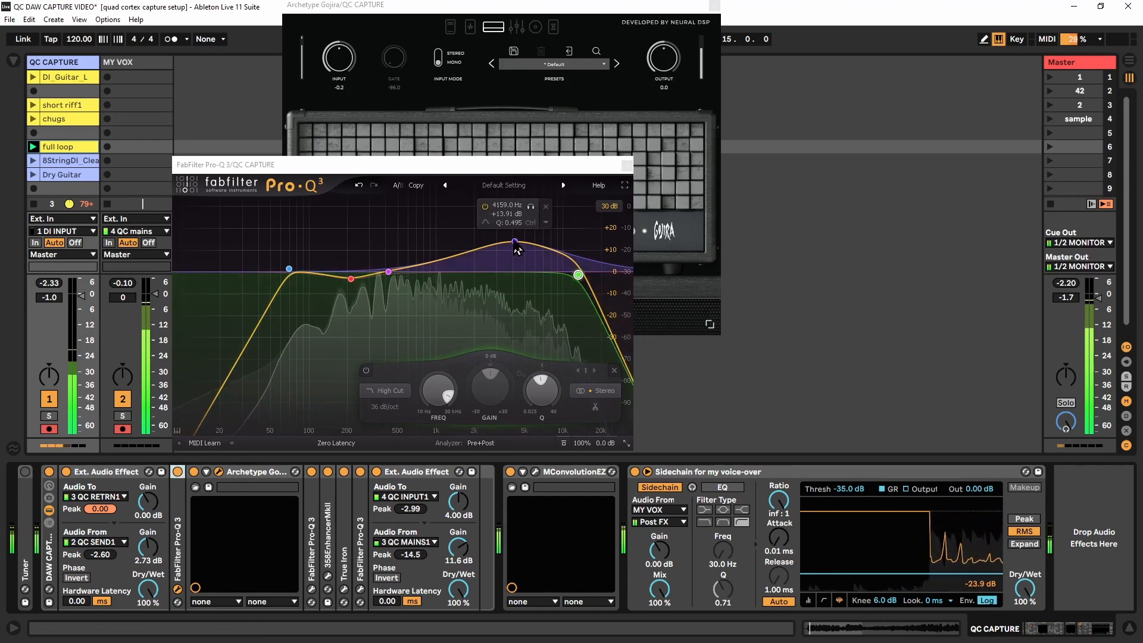
click(516, 243)
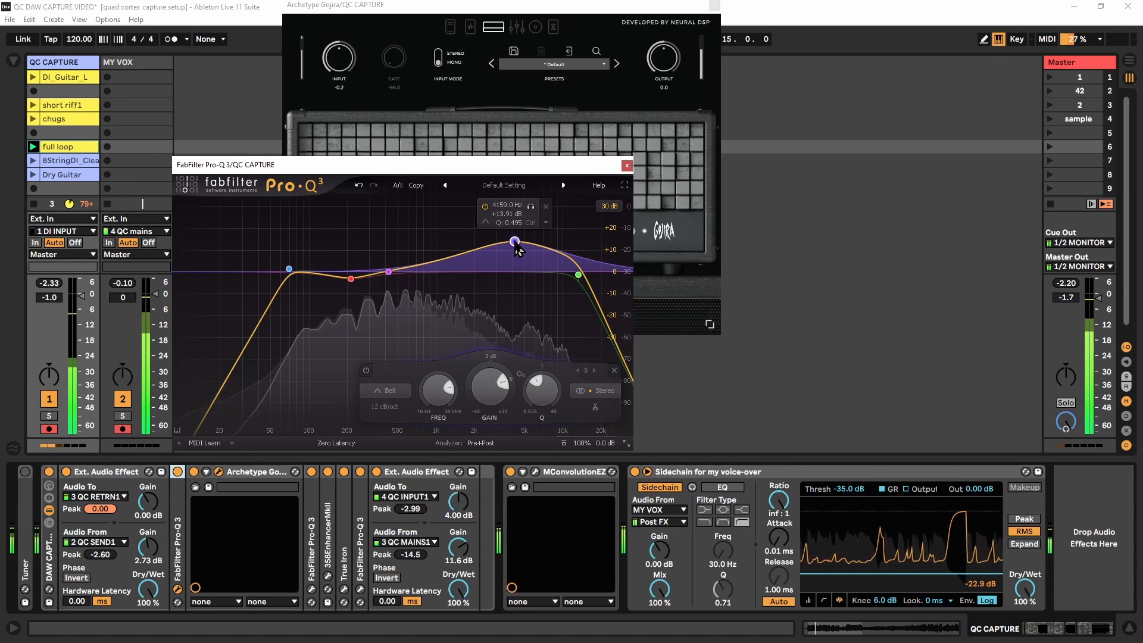
drag(516, 245, 516, 255)
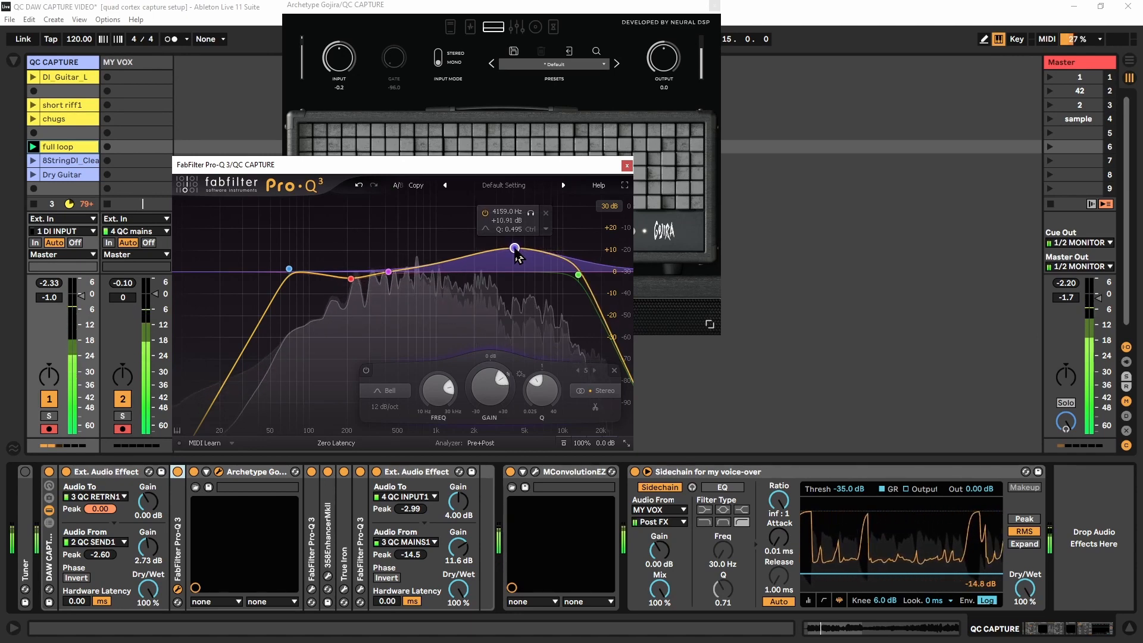
click(176, 473)
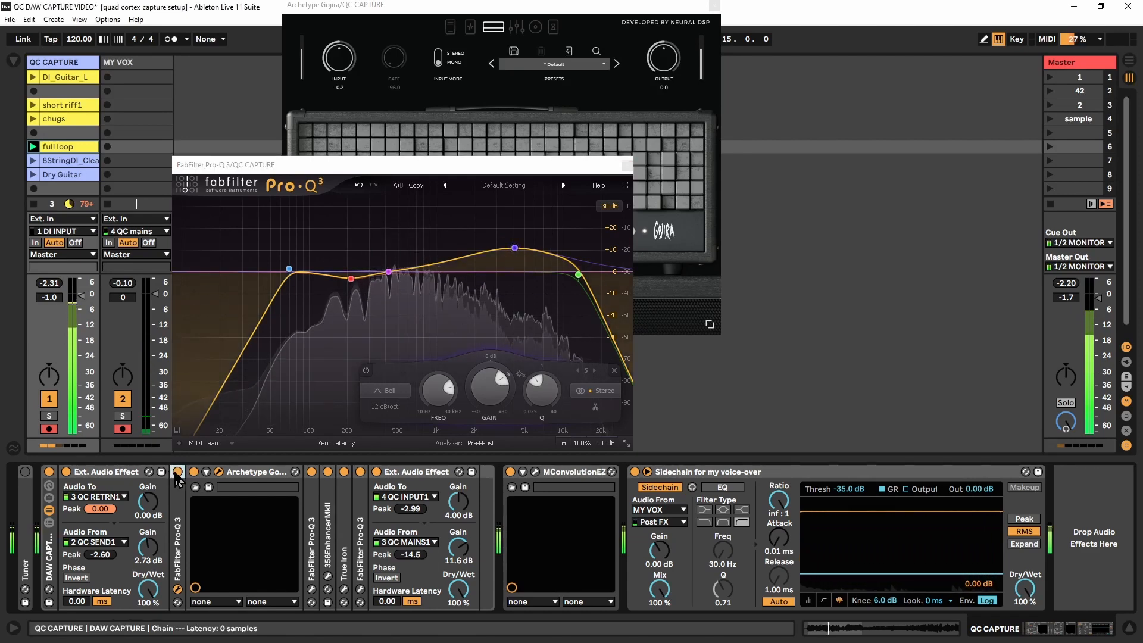
click(177, 473)
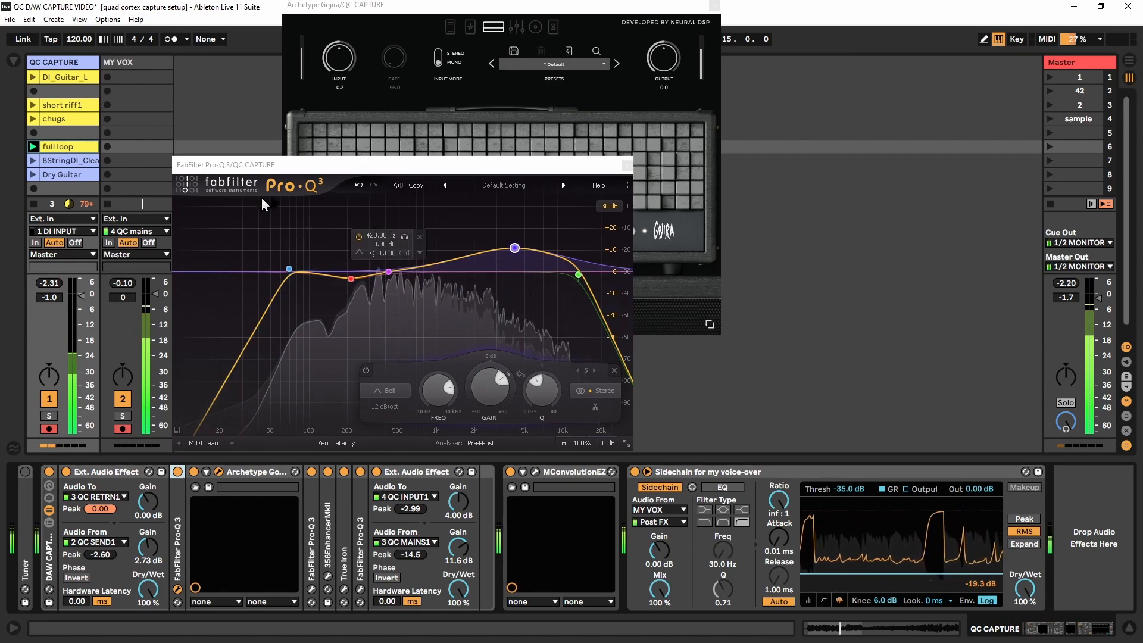
Raise this Pro-Q 3's low cut to about 100 Hz, audition the band on and off, and close the window
click(289, 271)
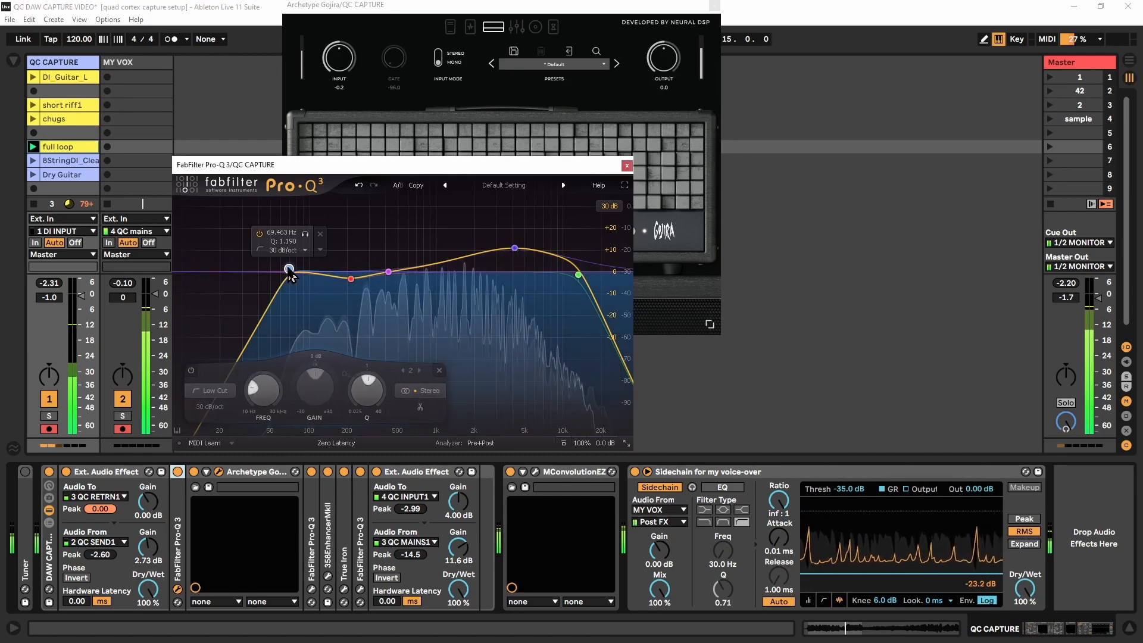
click(260, 237)
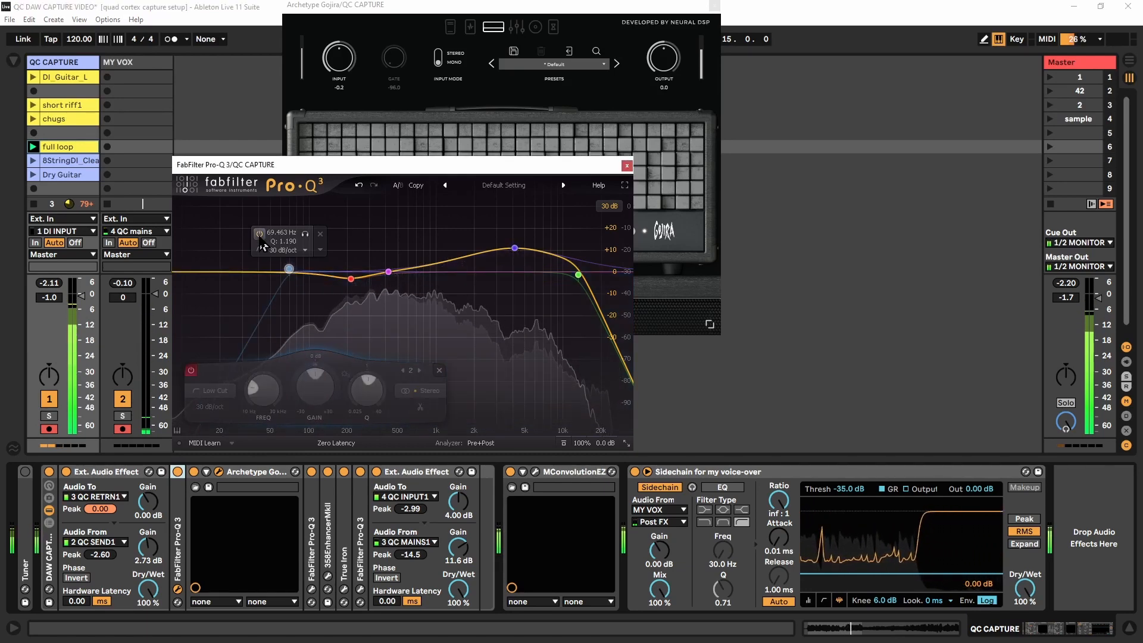
click(260, 234)
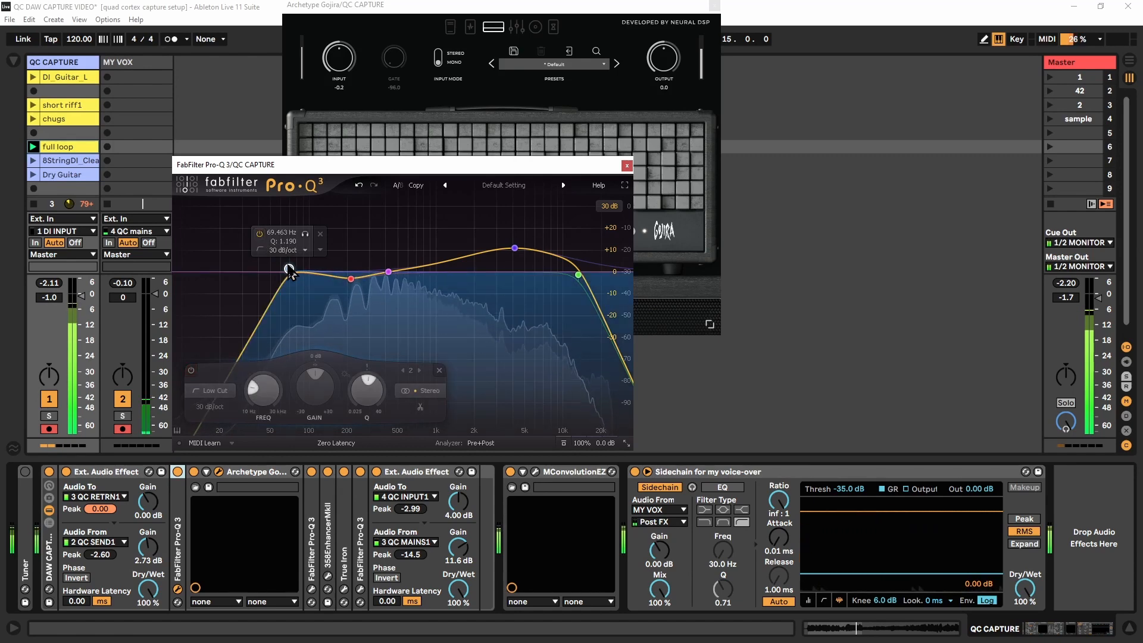
drag(289, 269, 310, 271)
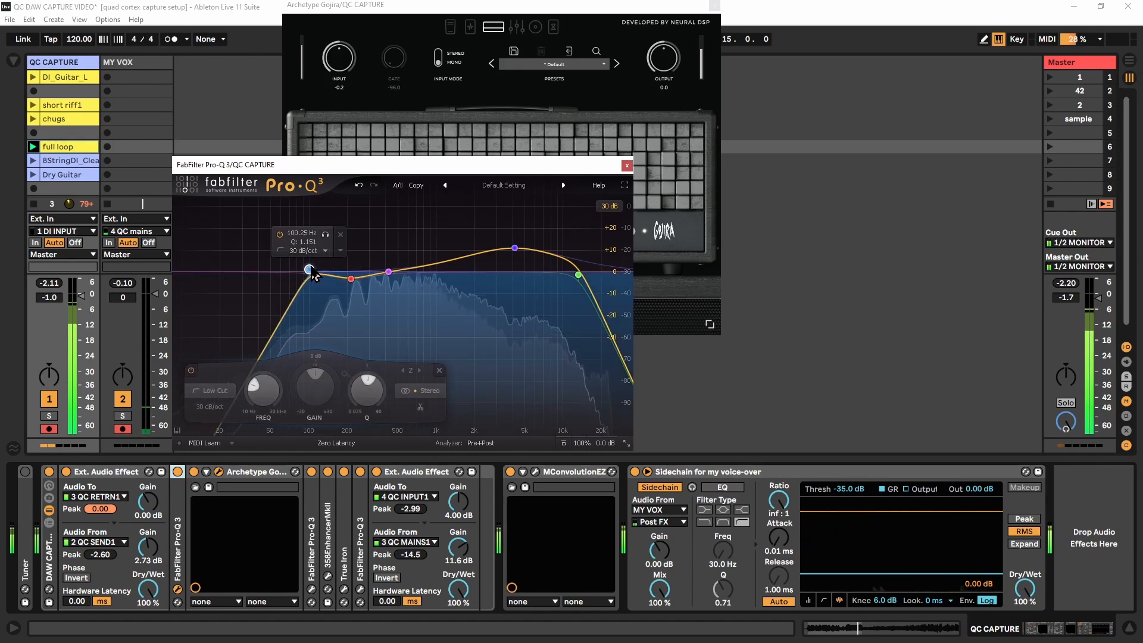
click(280, 235)
click(280, 236)
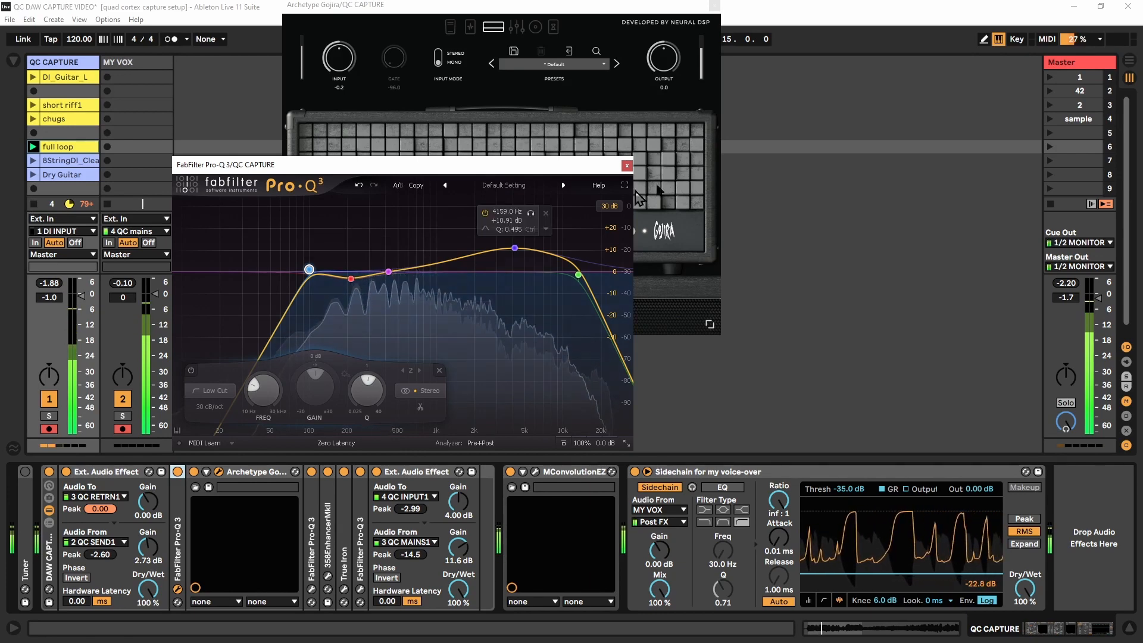
click(628, 166)
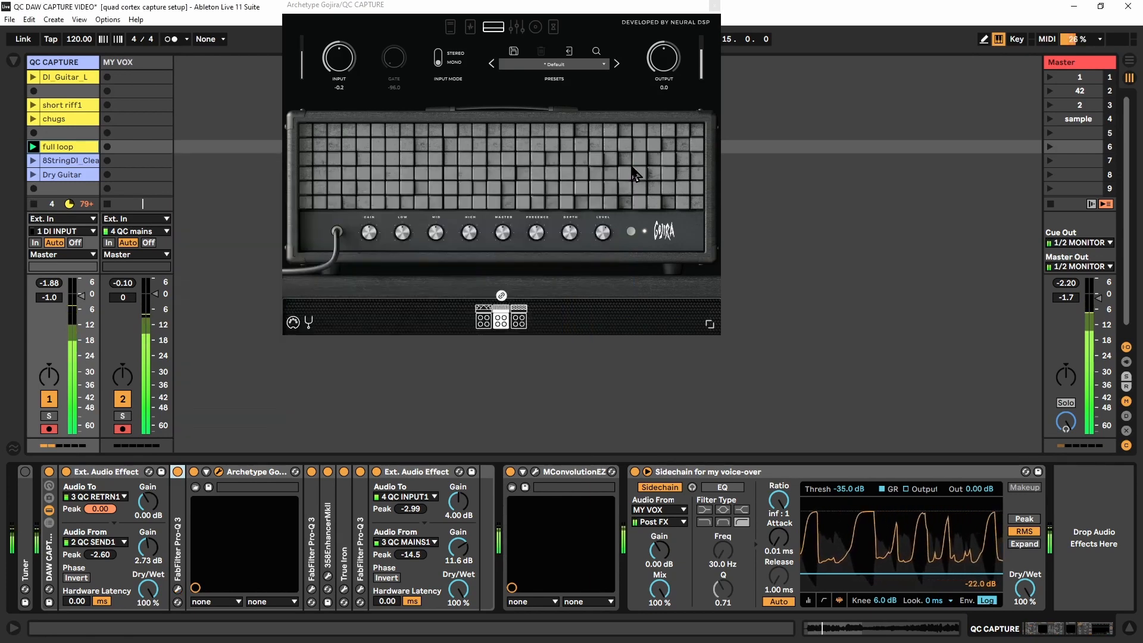
Open both Pro-Q 3s after Archetype Gojira and the 358EnhancerMkII between them, and compare the sound with the enhancer bypassed and active
click(311, 588)
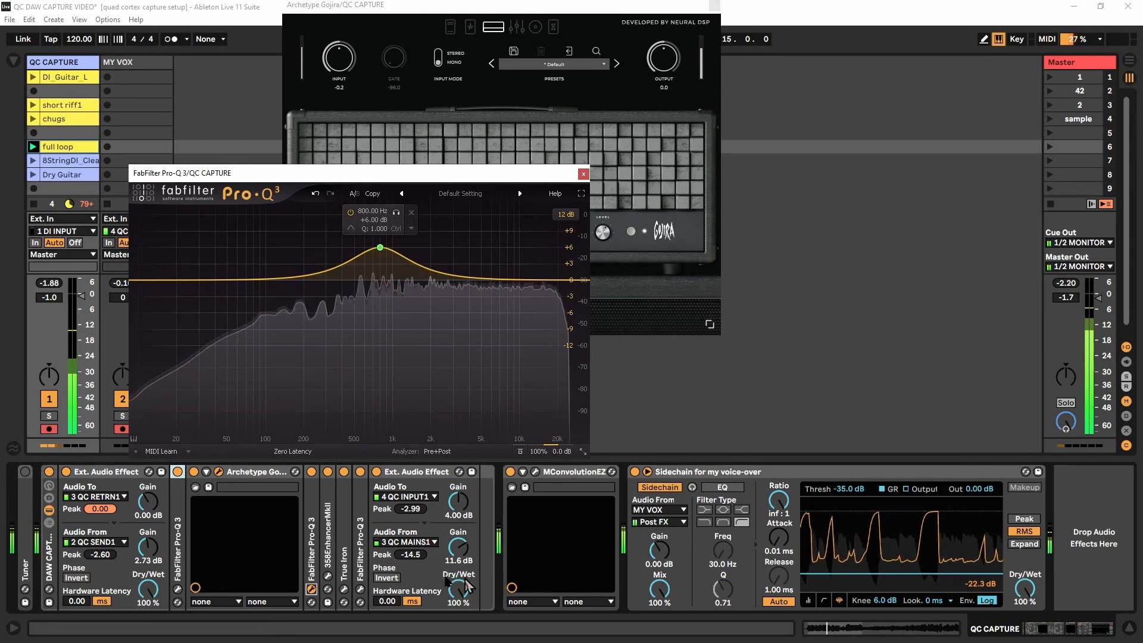
click(360, 588)
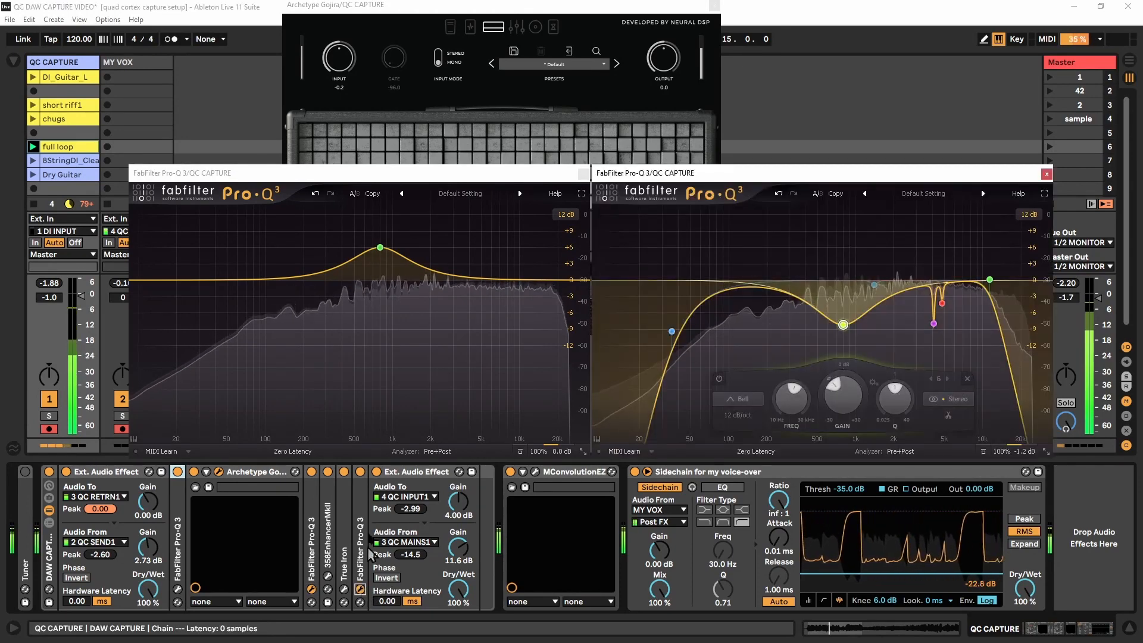
click(328, 602)
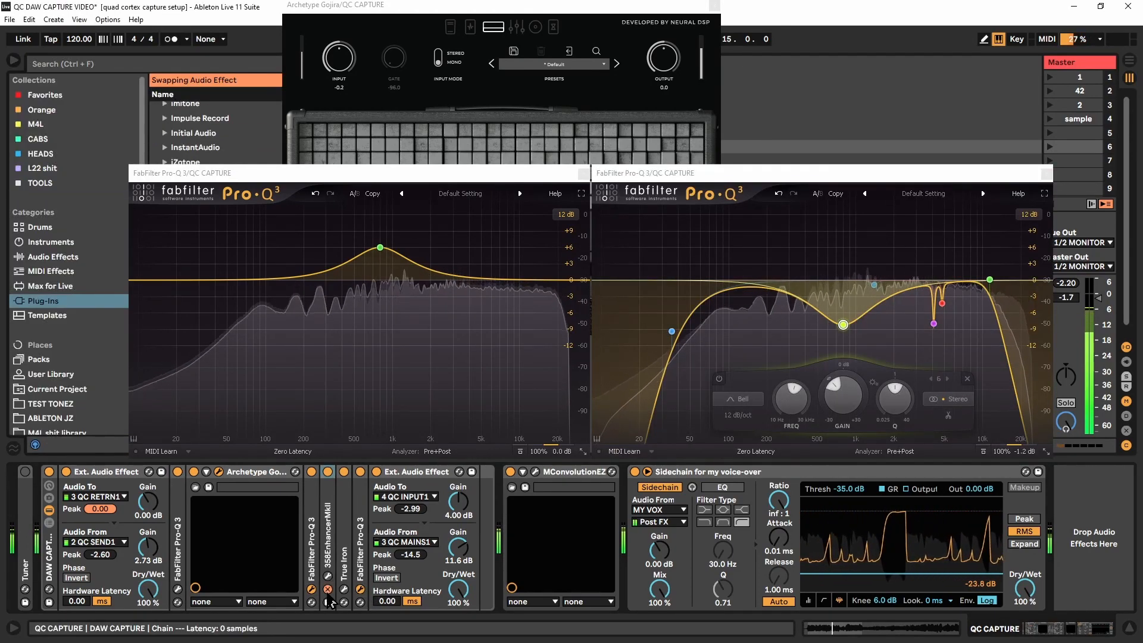
click(327, 577)
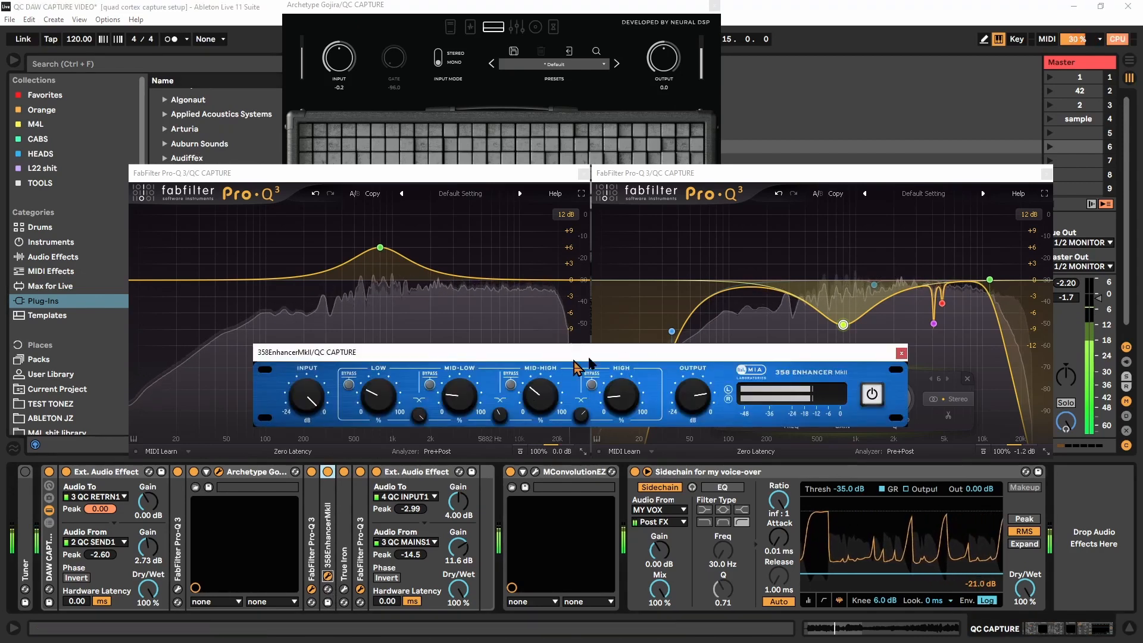
mouse_move(542, 397)
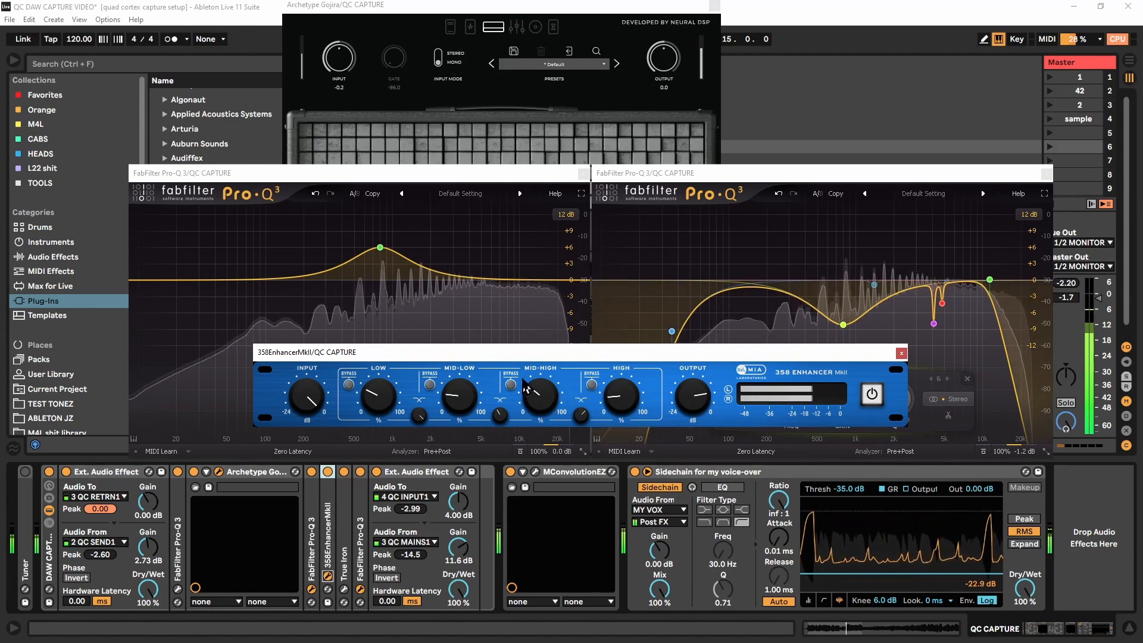
click(14, 60)
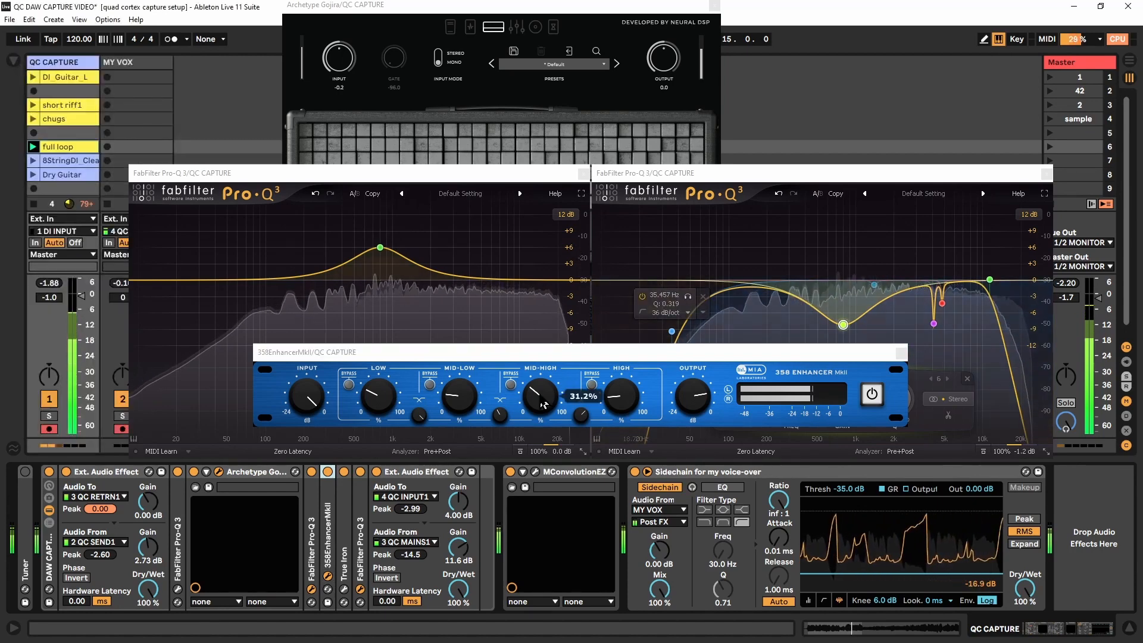
mouse_move(643, 397)
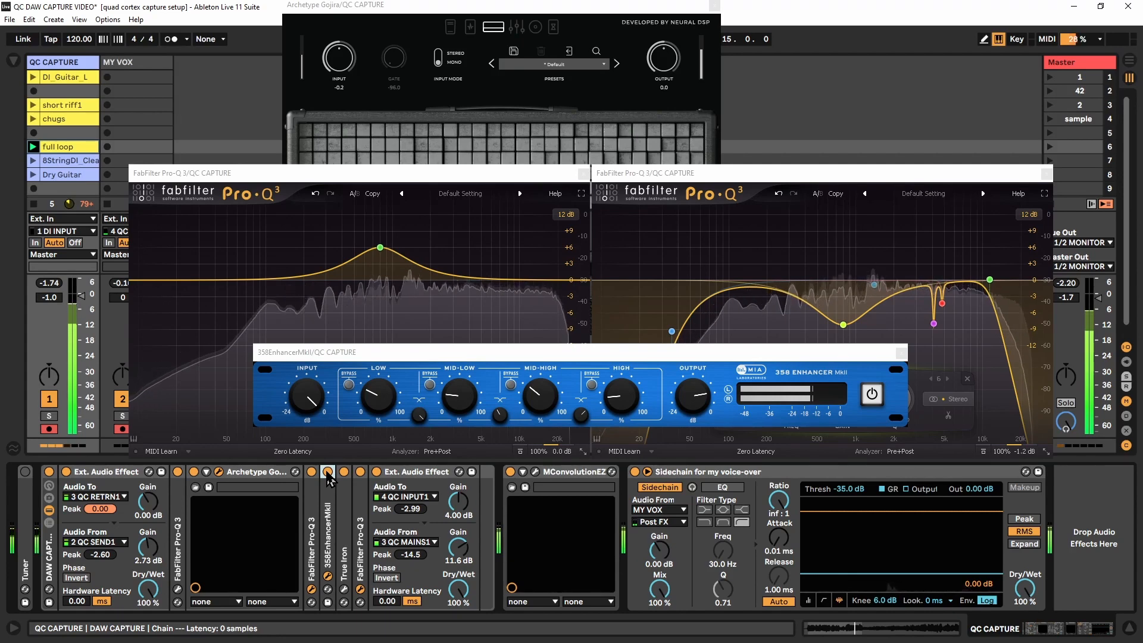
click(328, 472)
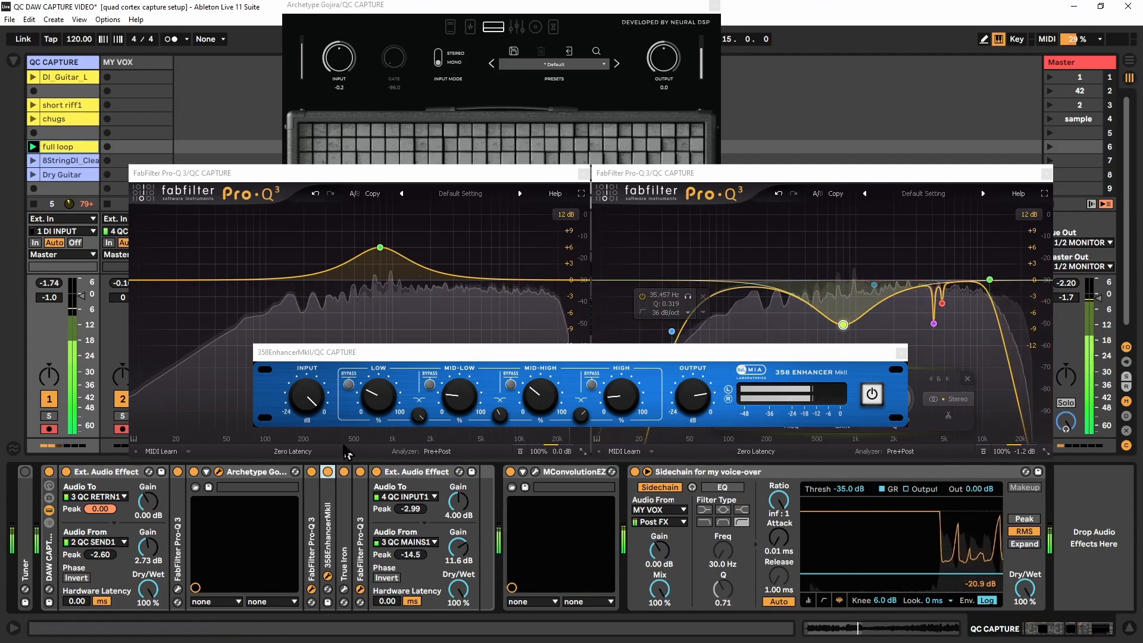
Open True Iron, compare its saturation with the bypassed sound, and close the True Iron and 358EnhancerMkII windows
click(344, 590)
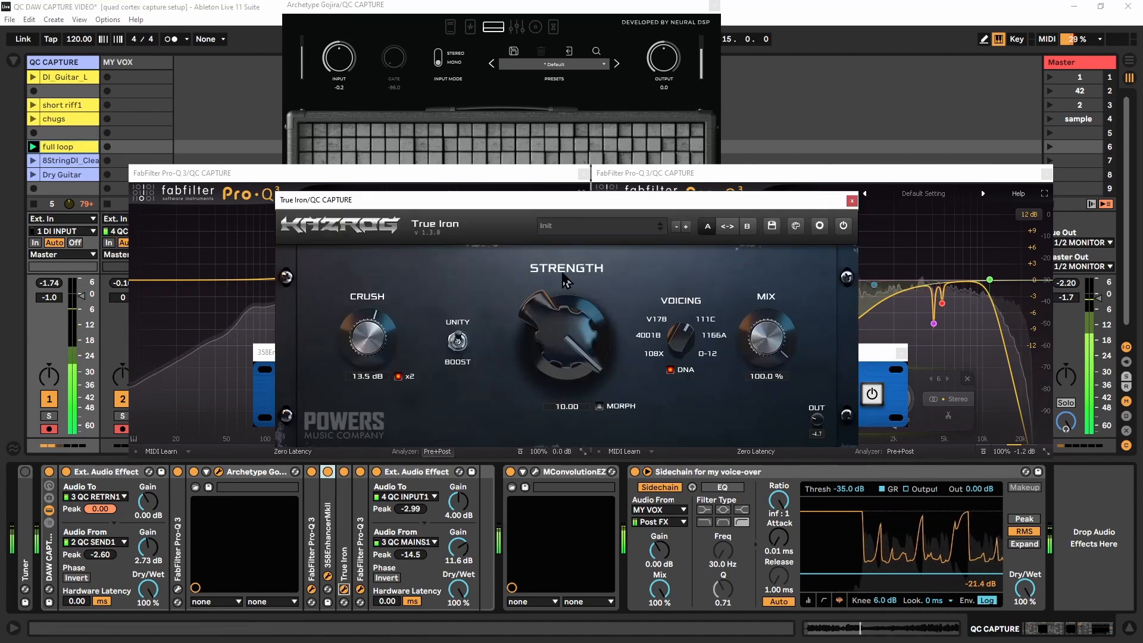
click(343, 474)
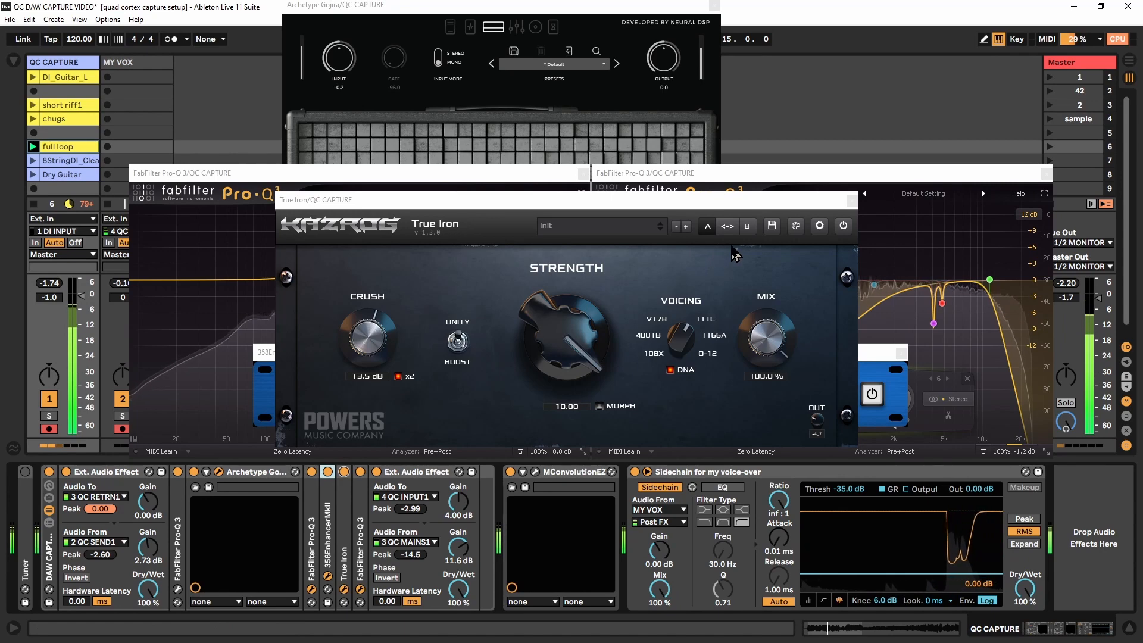
click(843, 227)
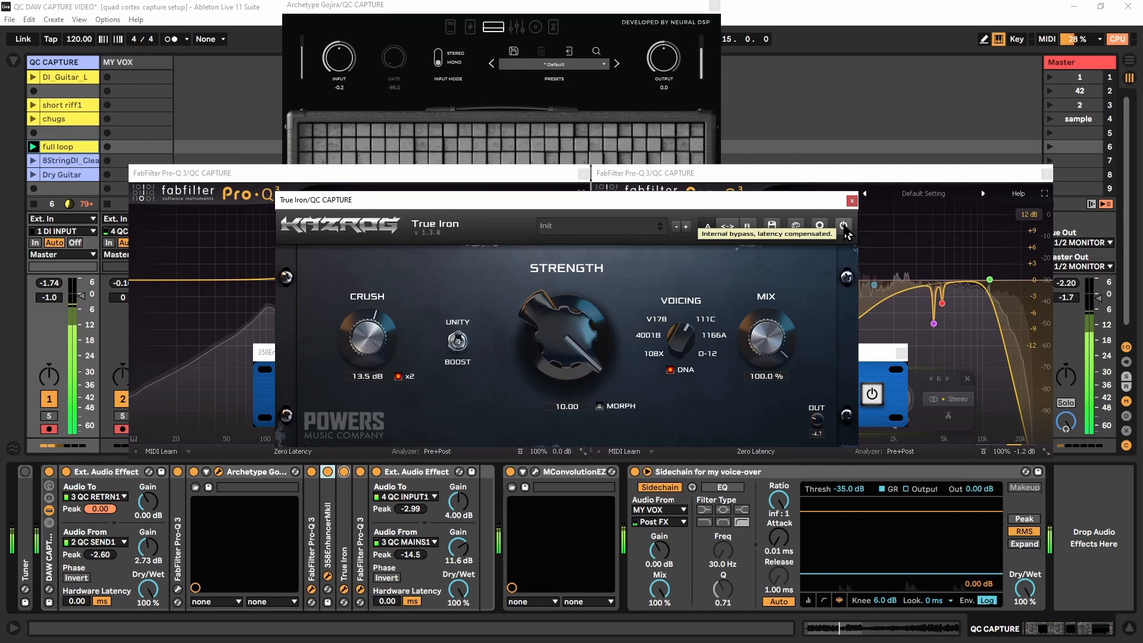
click(852, 201)
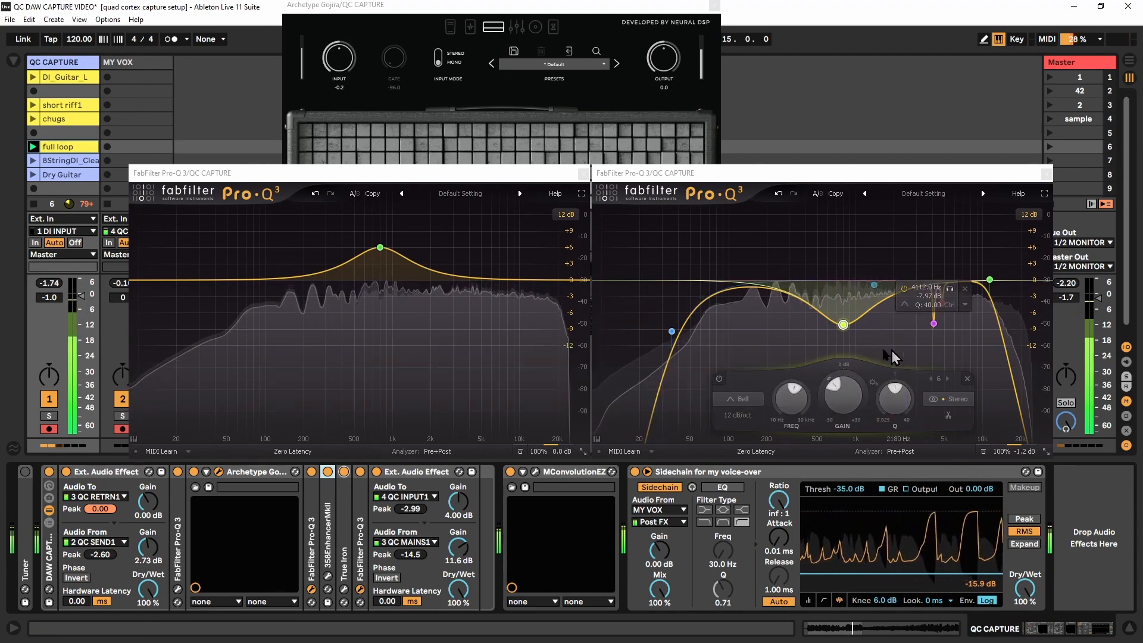
click(901, 352)
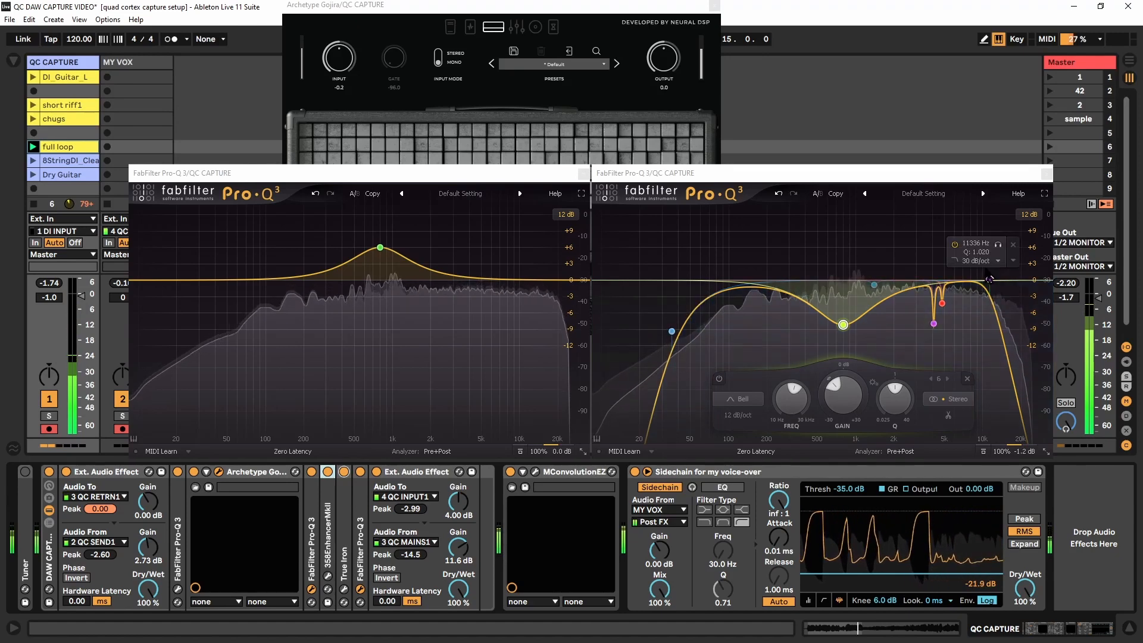
In the last Pro-Q 3, audition the 11336 Hz high cut and the narrow notches near 4112 Hz and 4803 Hz by bypassing and re-enabling them
click(956, 245)
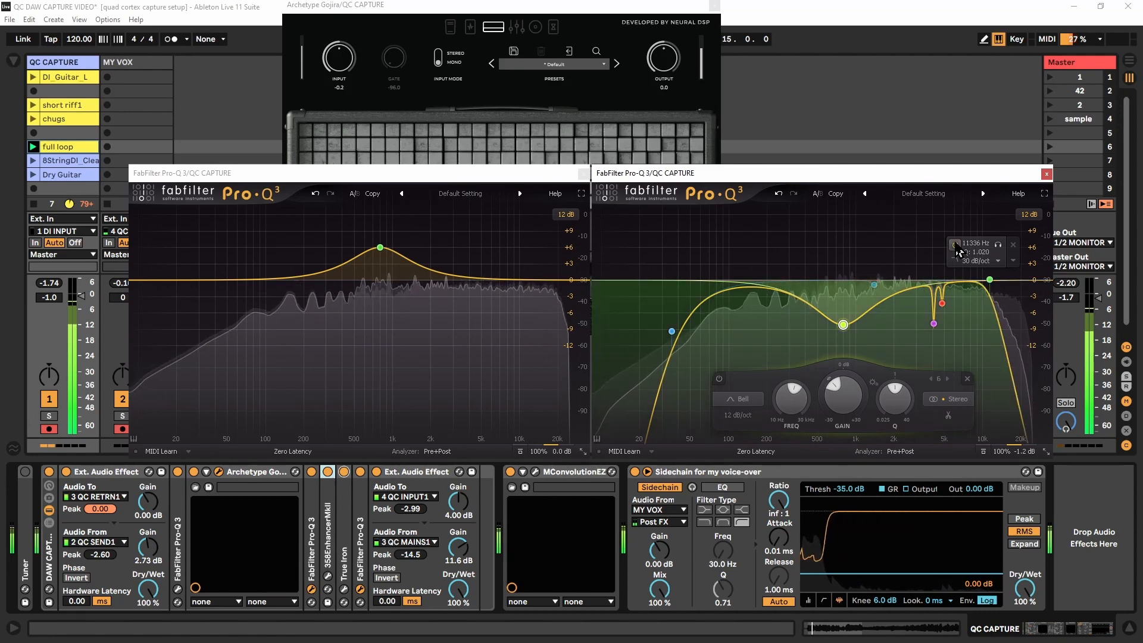
click(957, 246)
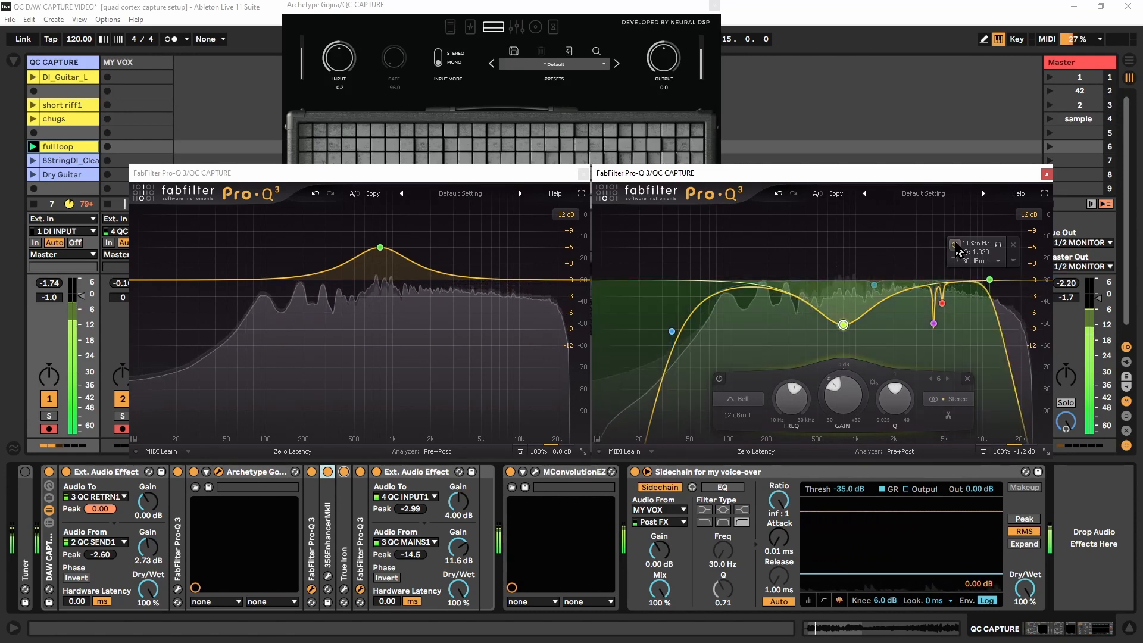
mouse_move(941, 300)
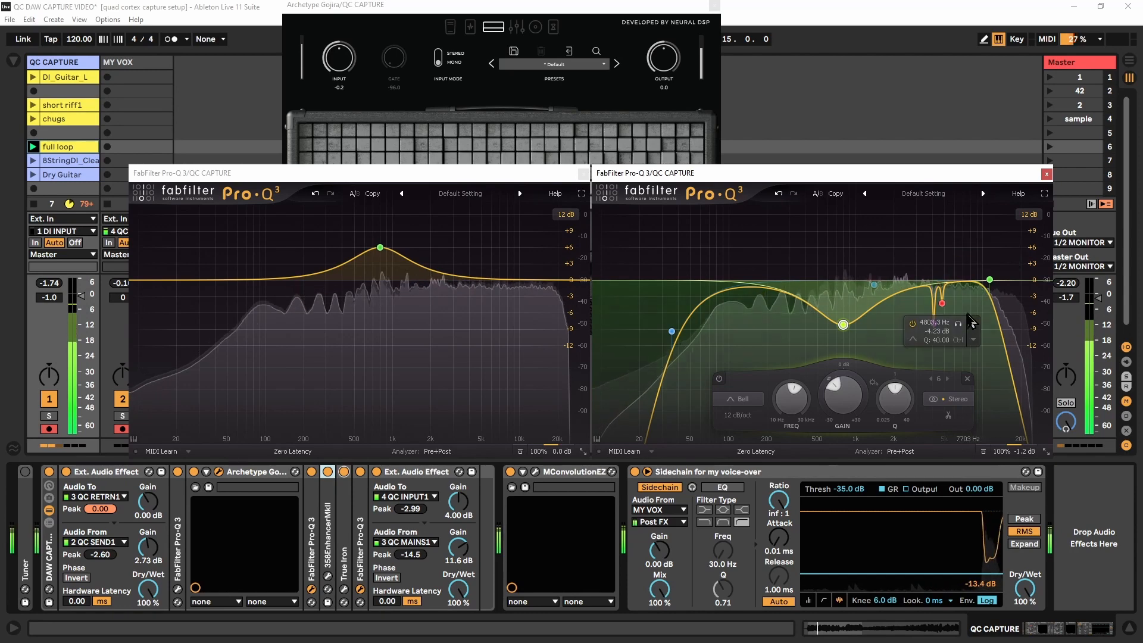
drag(969, 348, 928, 290)
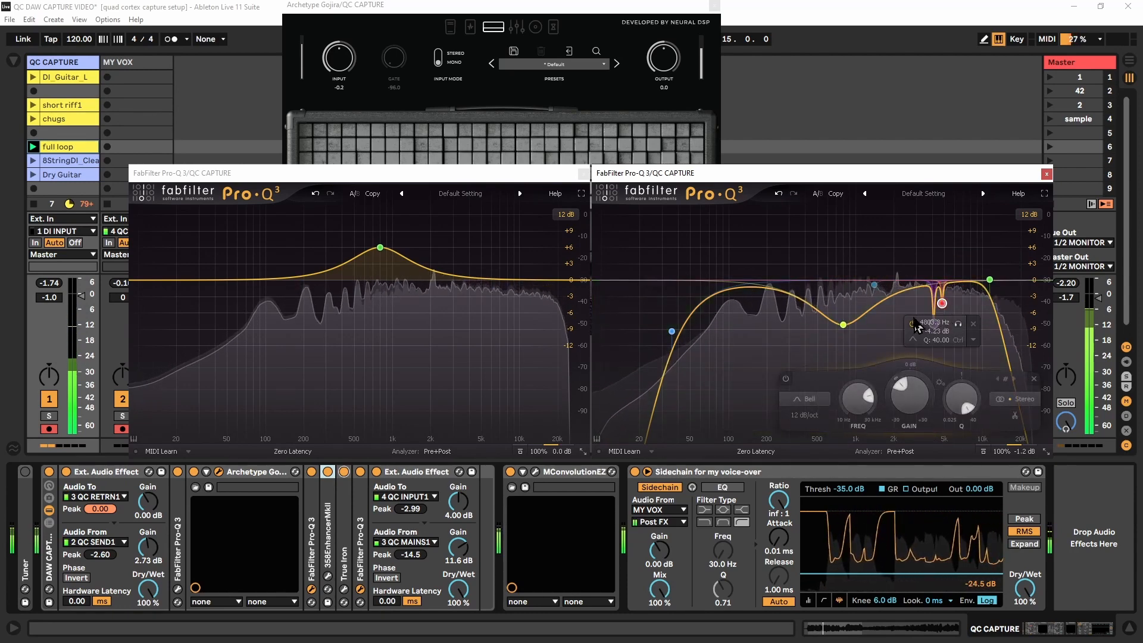
click(912, 326)
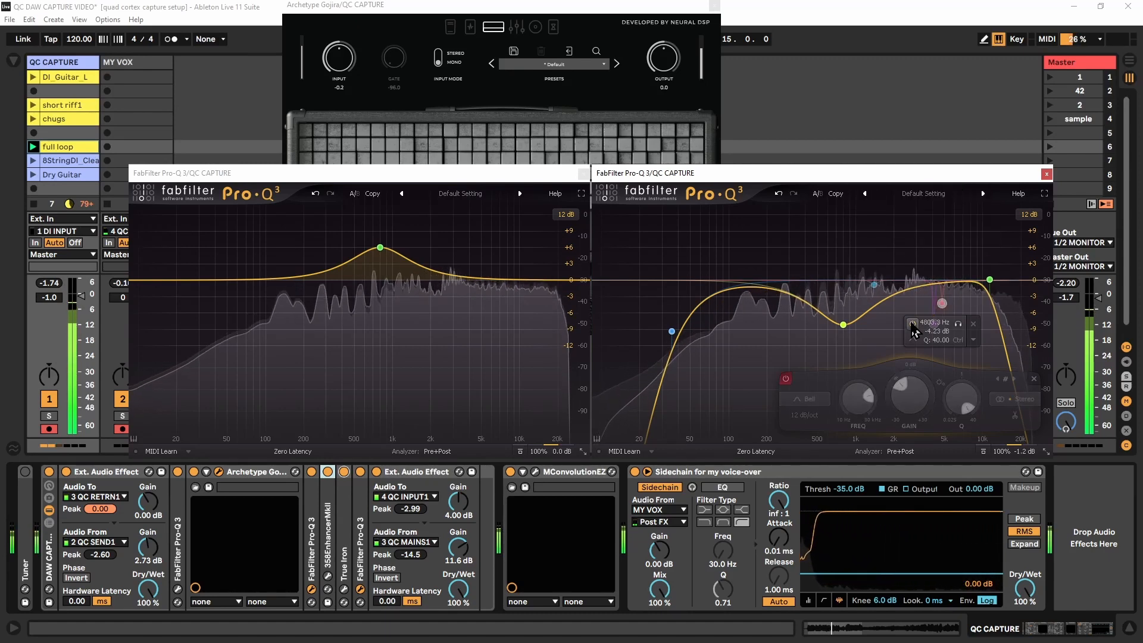
click(912, 325)
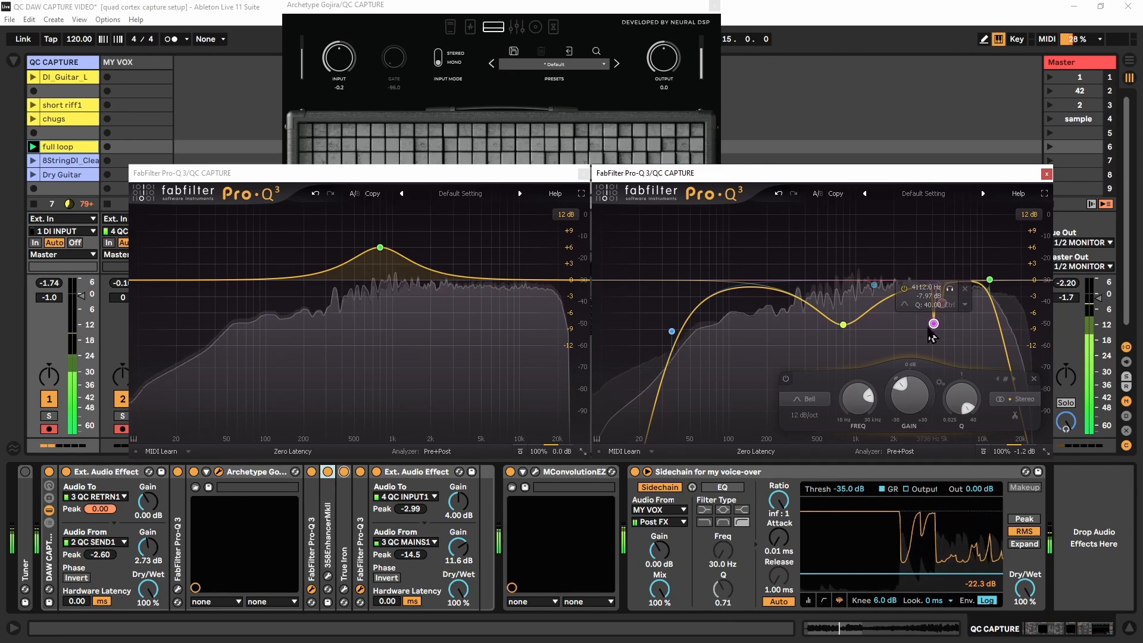
click(905, 288)
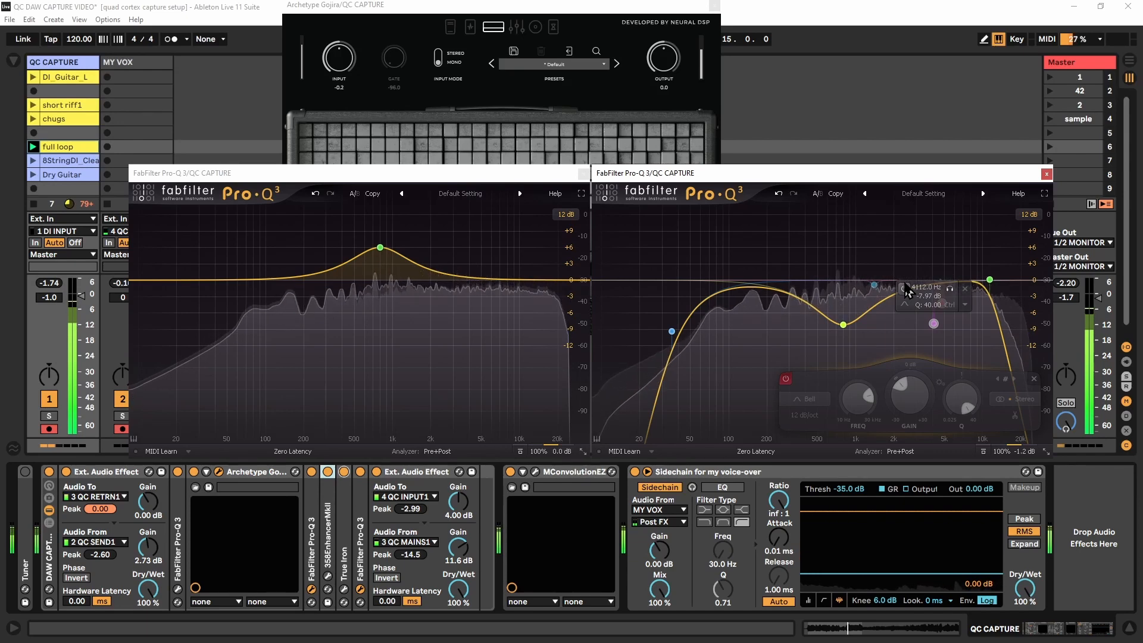
click(906, 289)
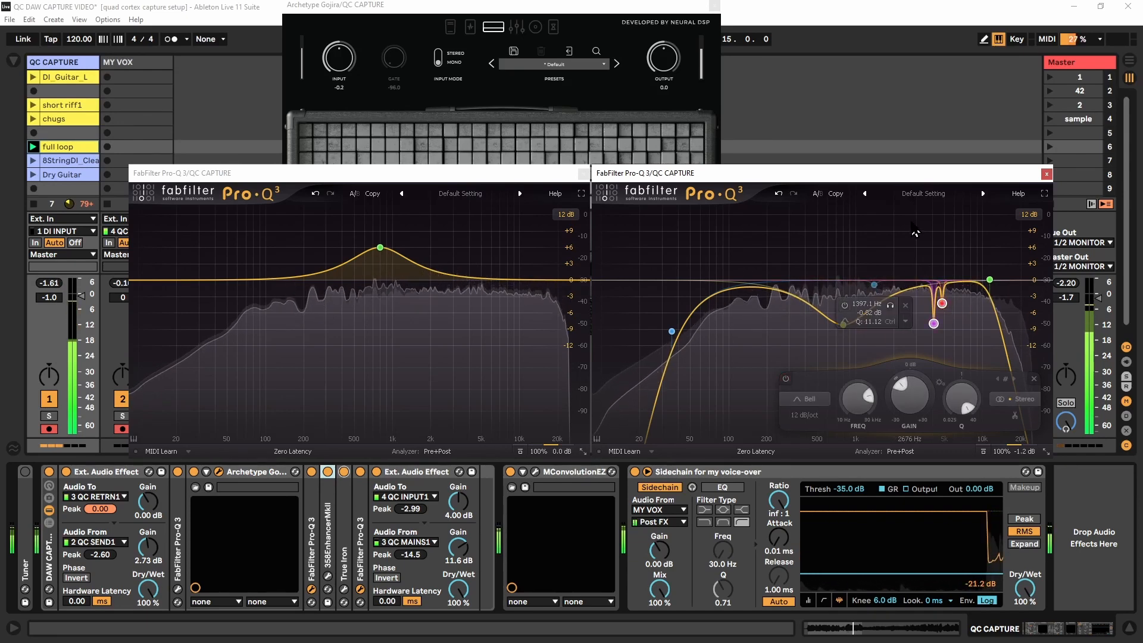
Close both Pro-Q 3 windows and the Archetype Gojira window, and stop the full loop clip
click(1046, 174)
click(583, 174)
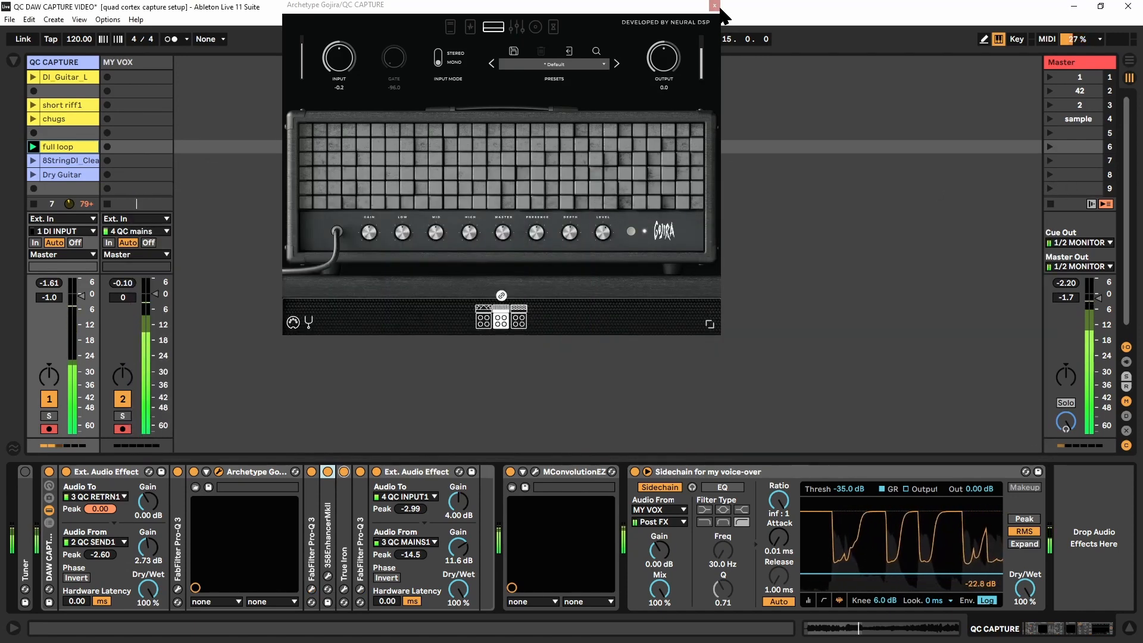
click(714, 6)
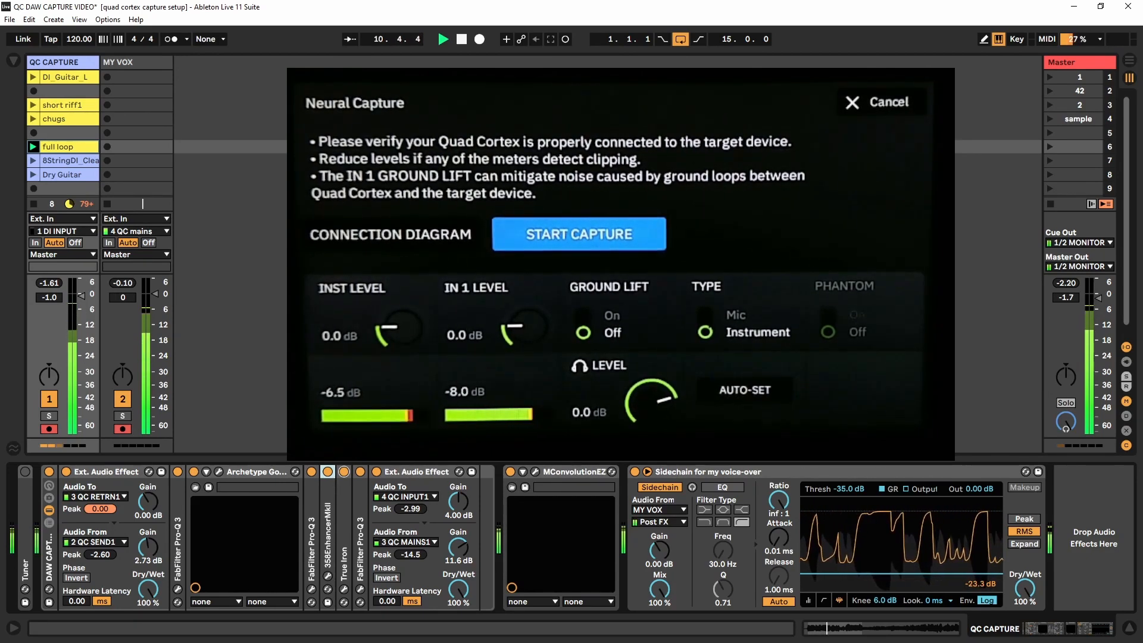
click(34, 203)
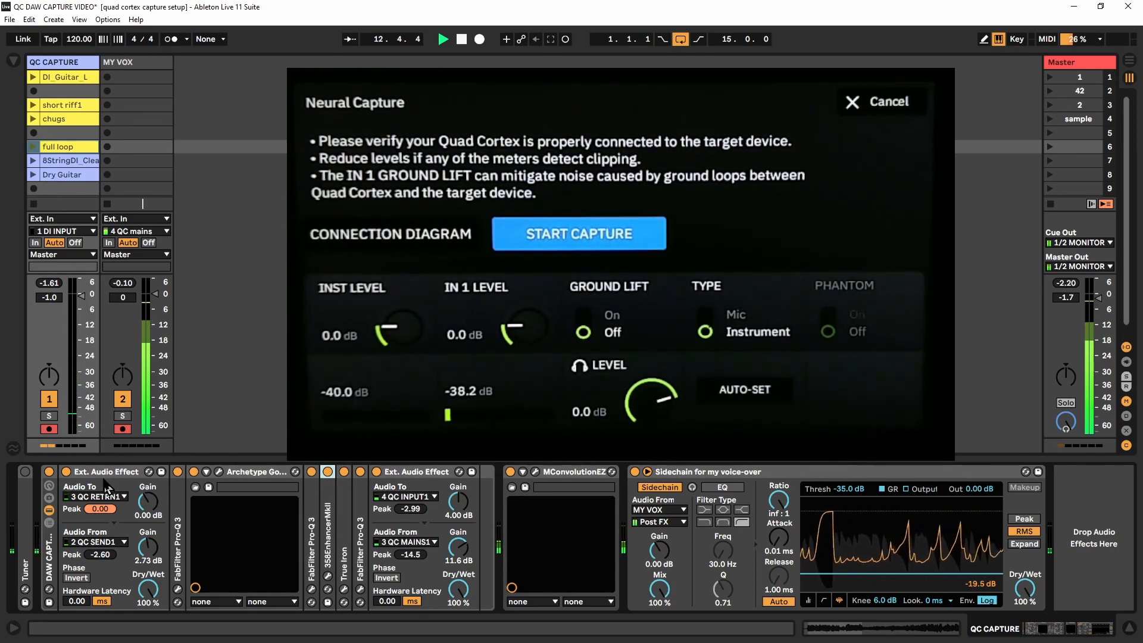
Switch the DAW CAPTURE rack off, examine its first and last Ext. Audio Effect devices, and switch the rack back on
click(49, 472)
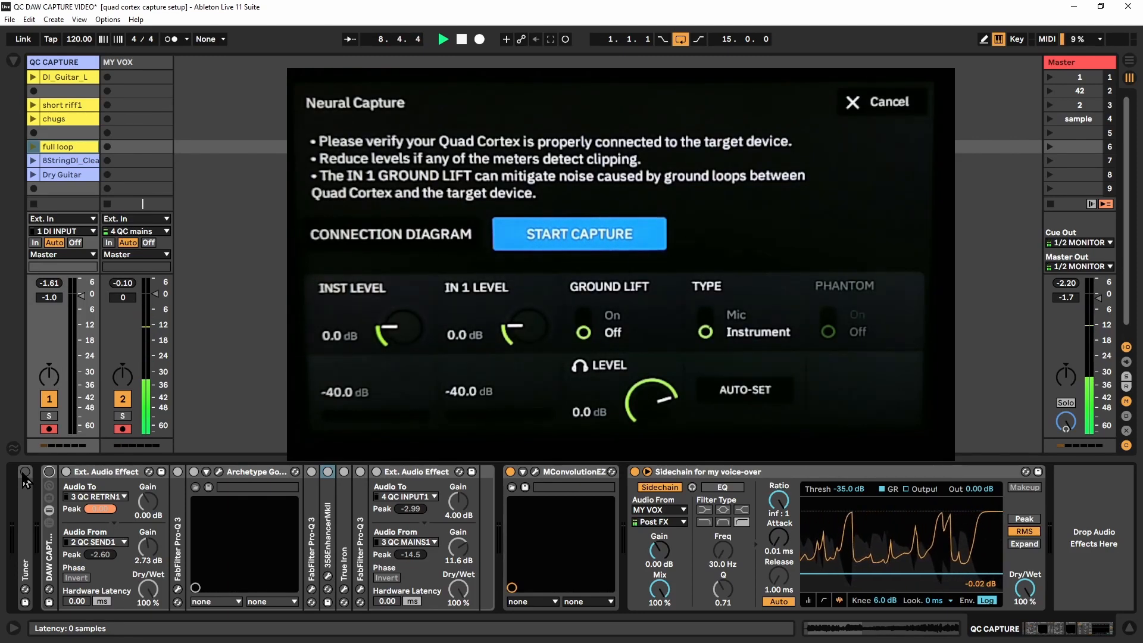
click(118, 476)
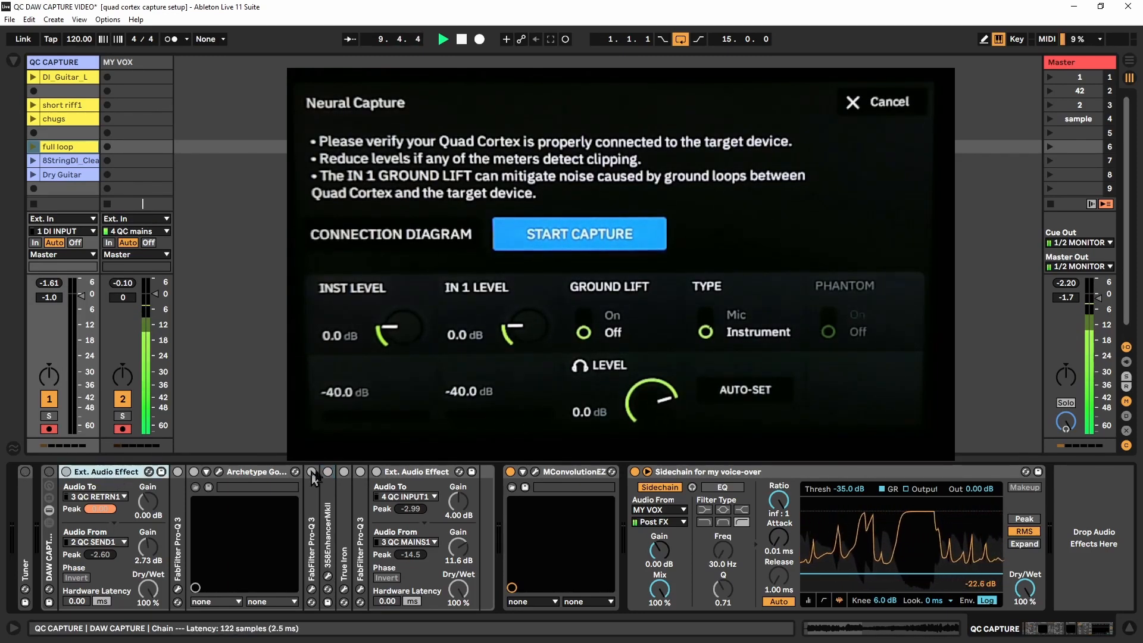
click(390, 474)
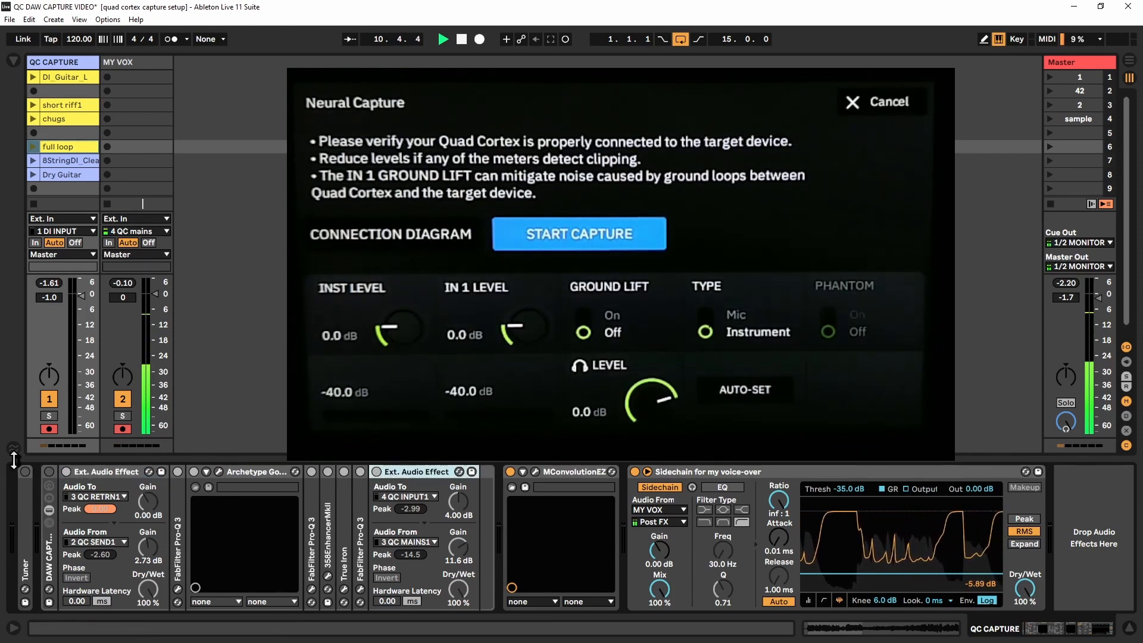
click(103, 475)
click(402, 475)
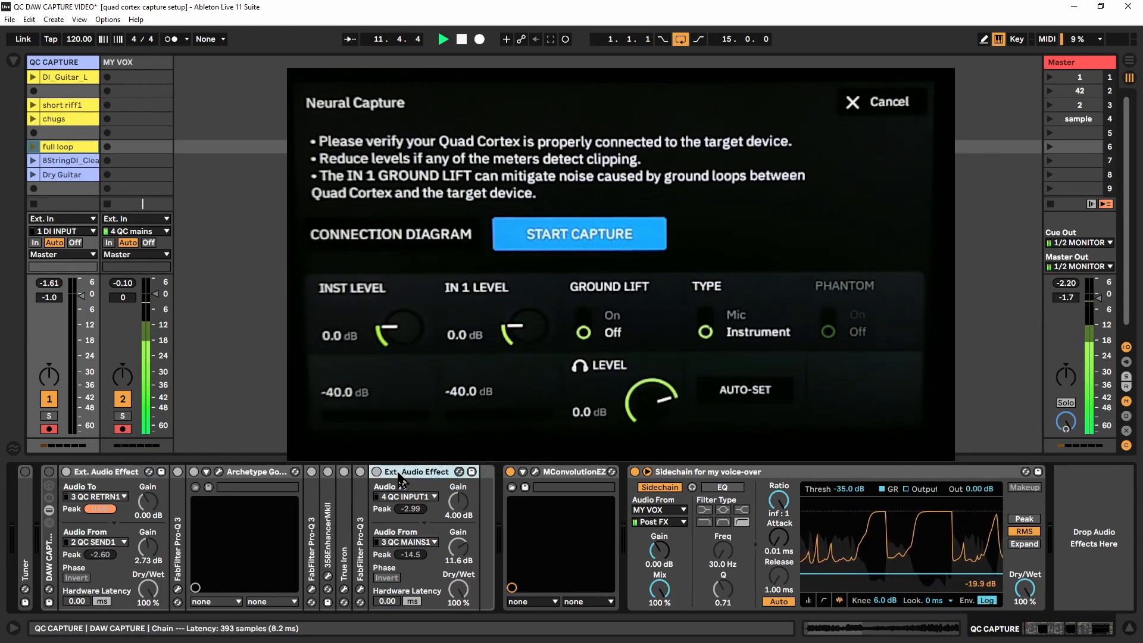
click(50, 473)
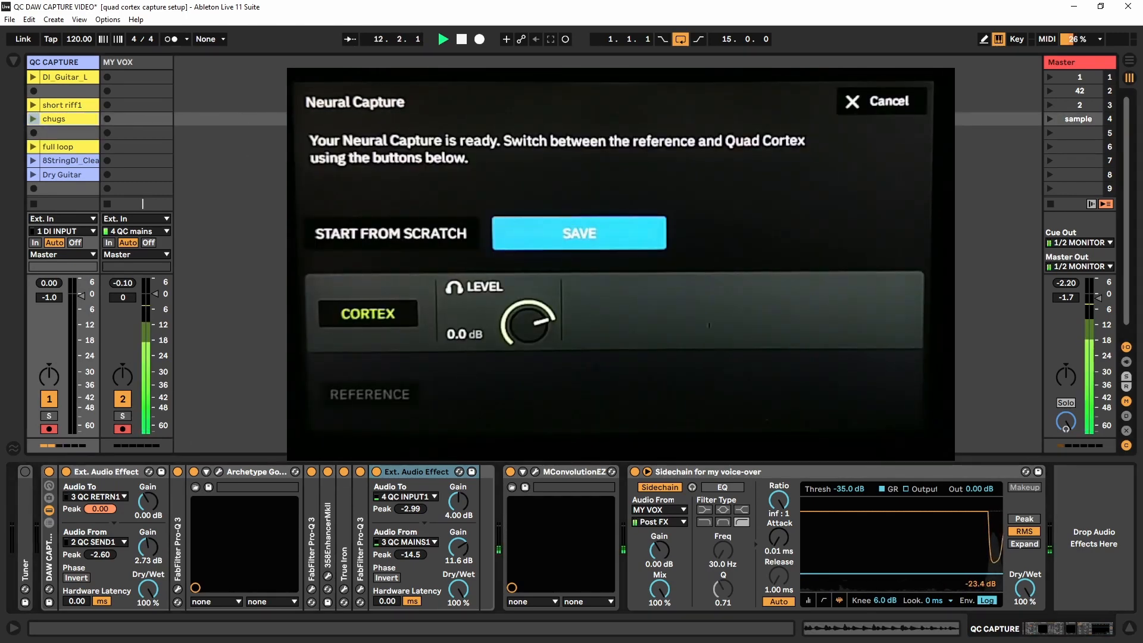
Play the chugs clip to compare the neural capture with the reference, and stop the clip
click(32, 121)
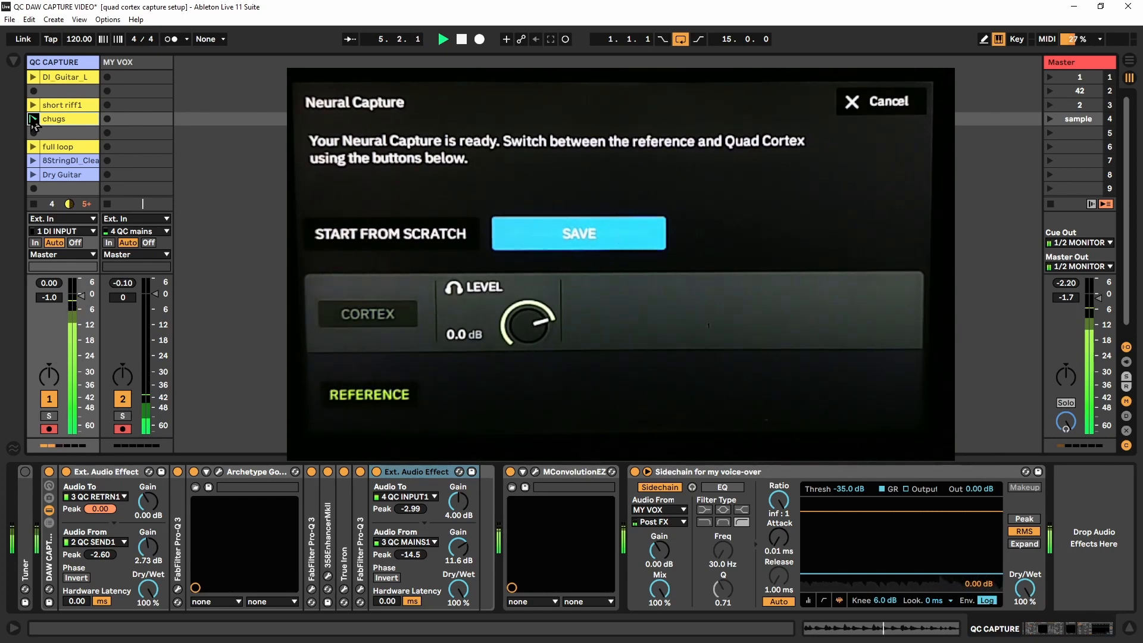
click(33, 204)
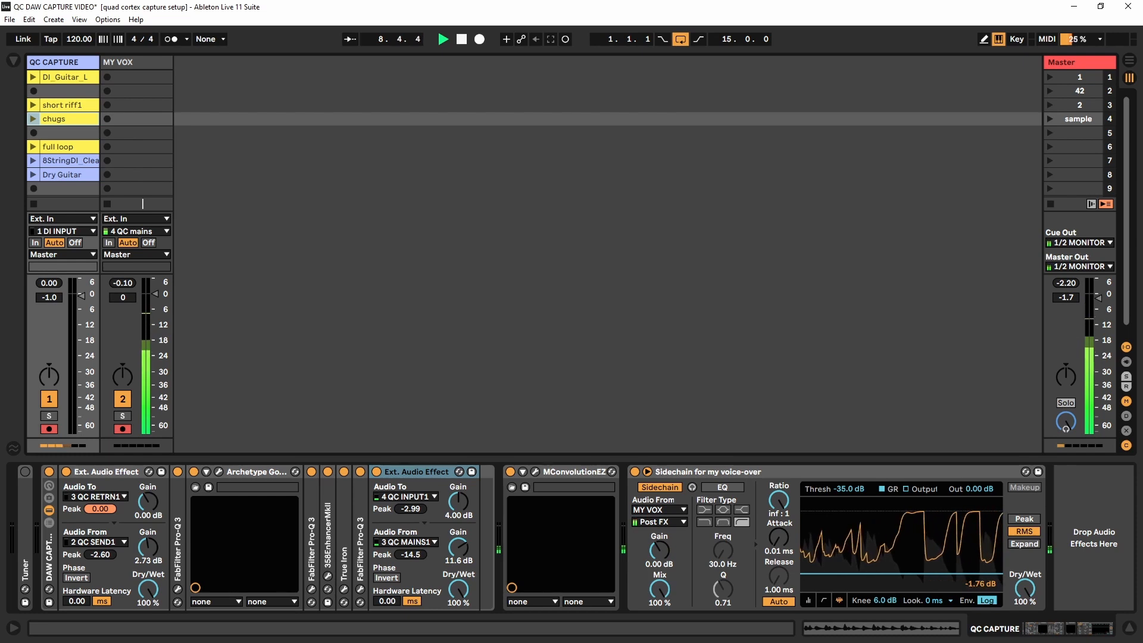
Switch to Console Settings, examine the Apollo x4 buffer size options without changing the selection, and minimise the window
key(alt+Tab)
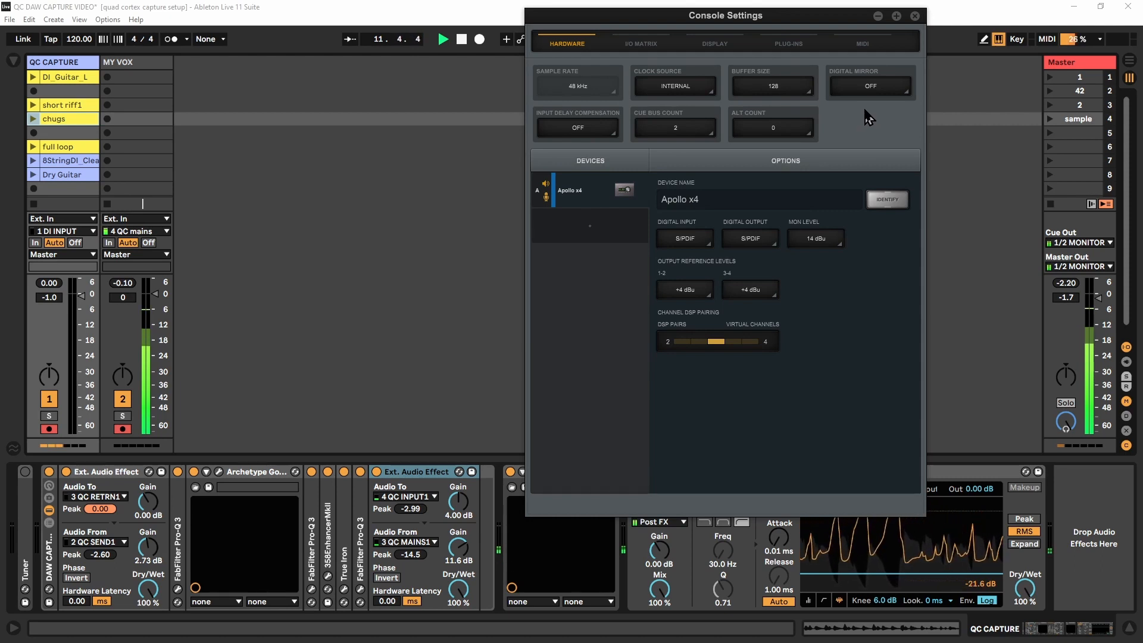
click(799, 93)
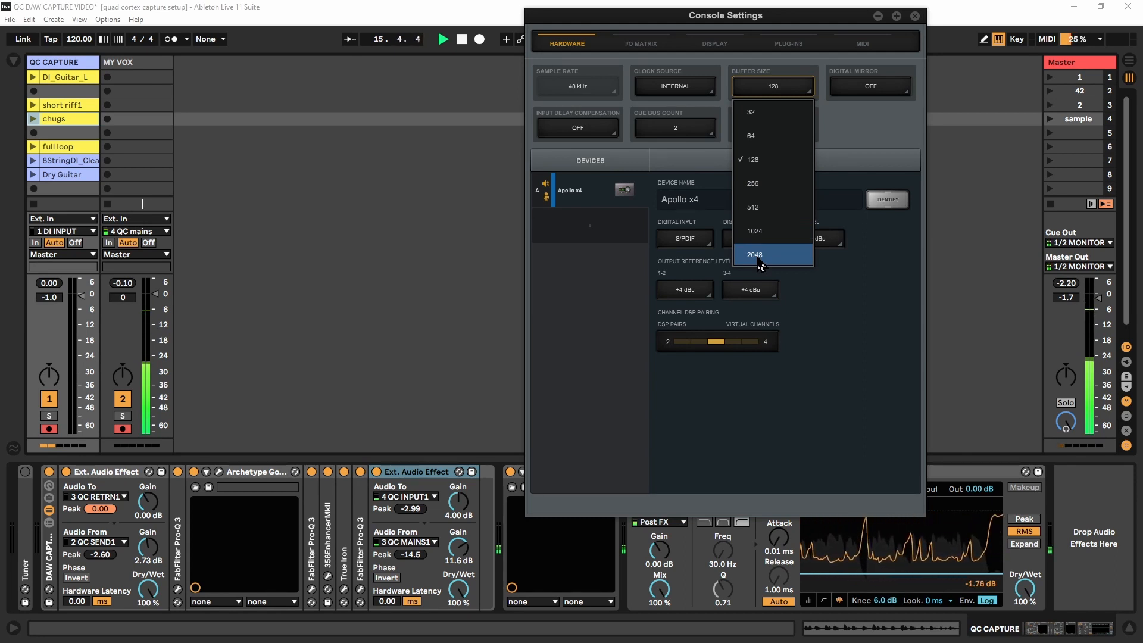
click(792, 21)
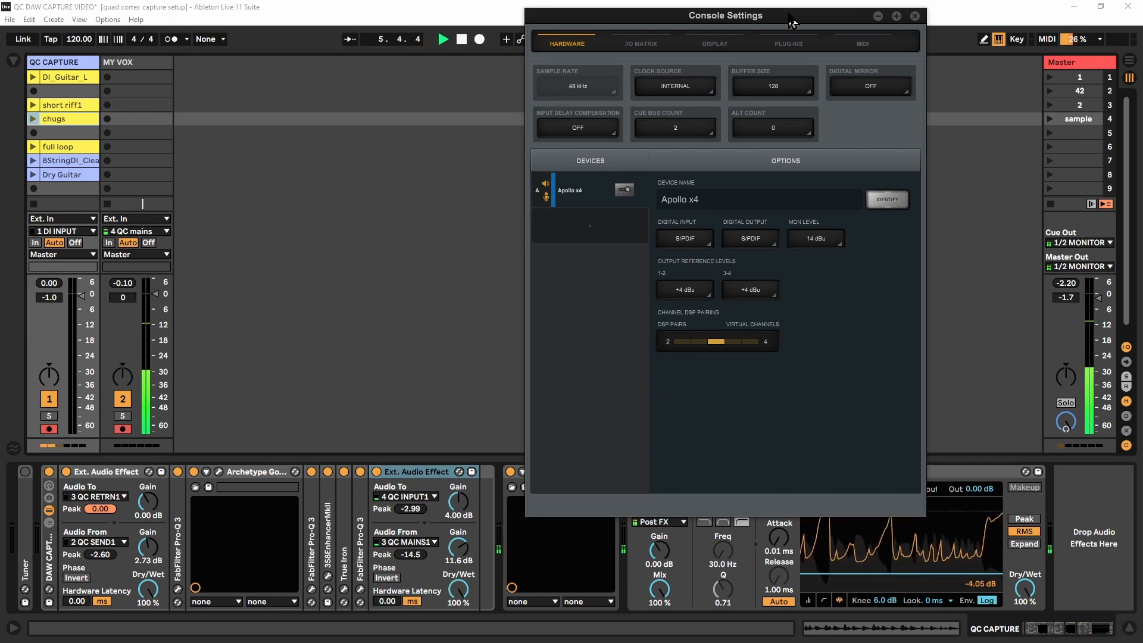
click(878, 16)
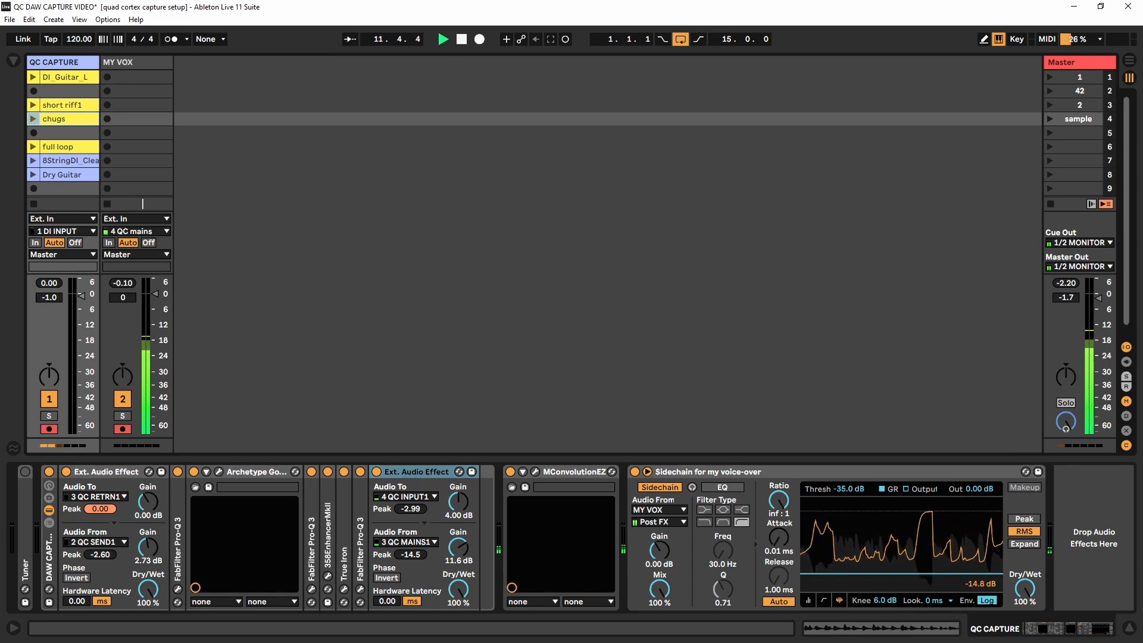
Bring up Console Settings and the Console mixer, examine the interface's input channels, and minimise Console
key(alt+Tab)
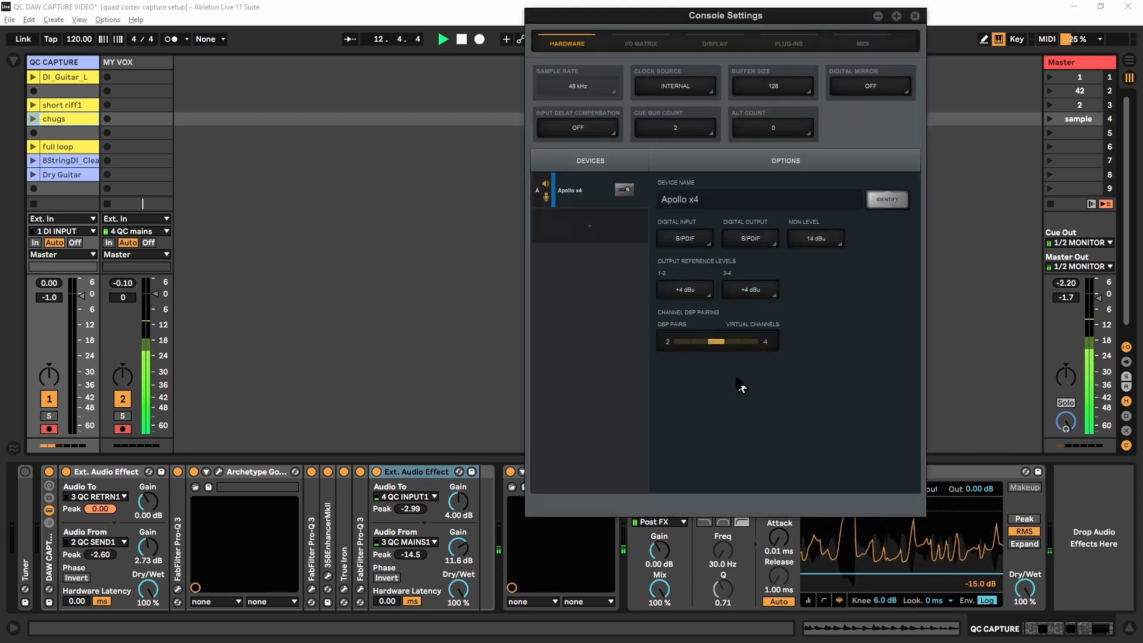
key(super+Tab)
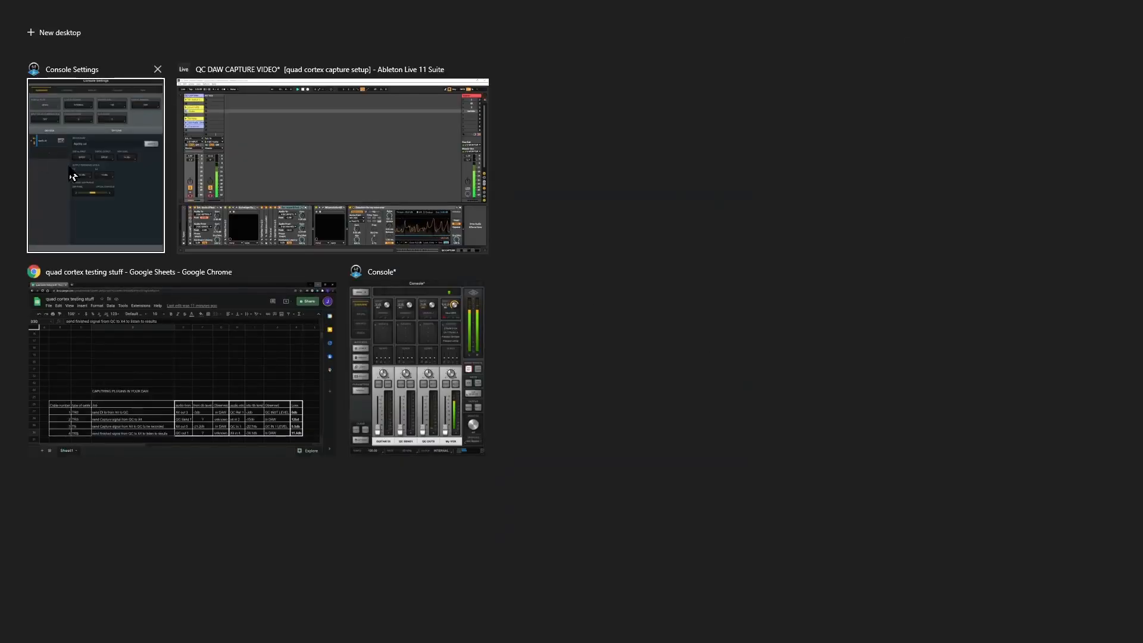
click(50, 162)
key(super+Tab)
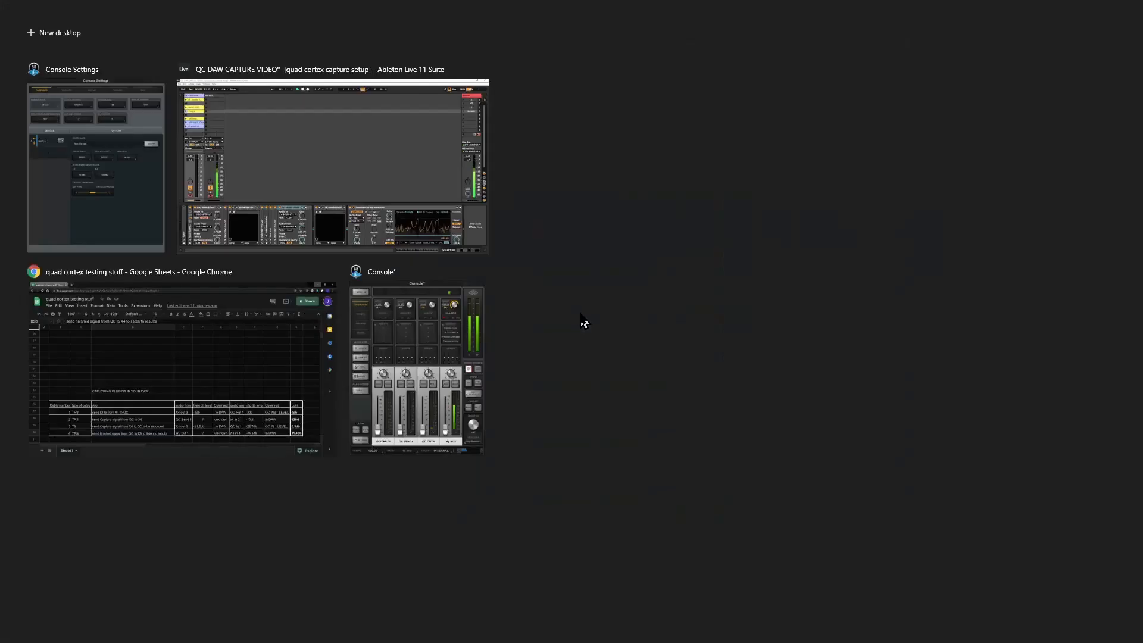
click(477, 363)
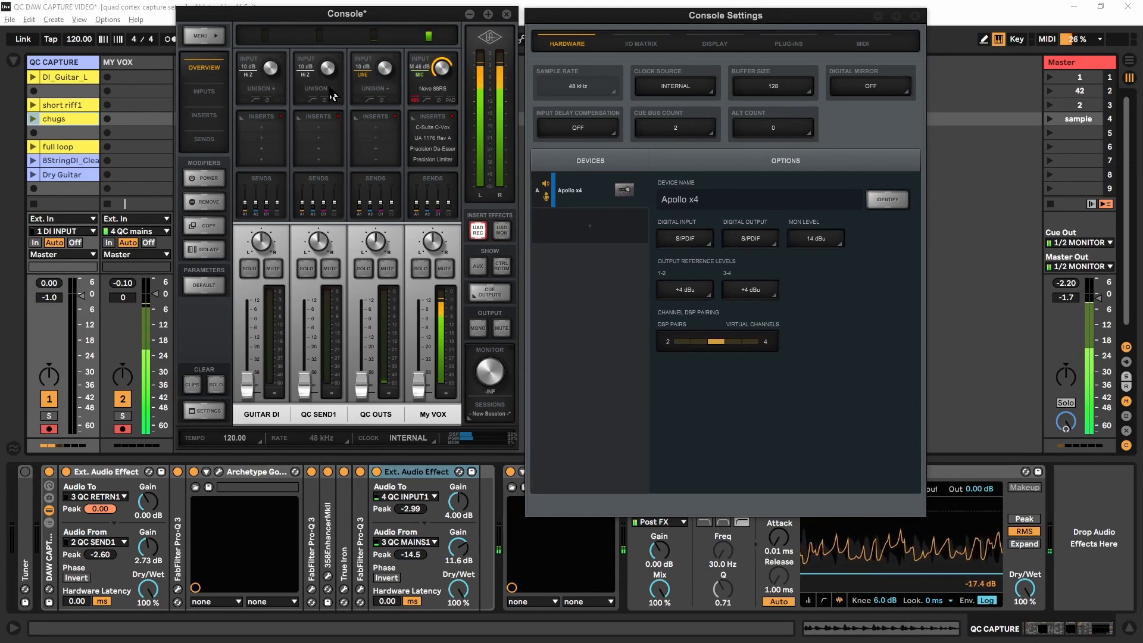
click(469, 18)
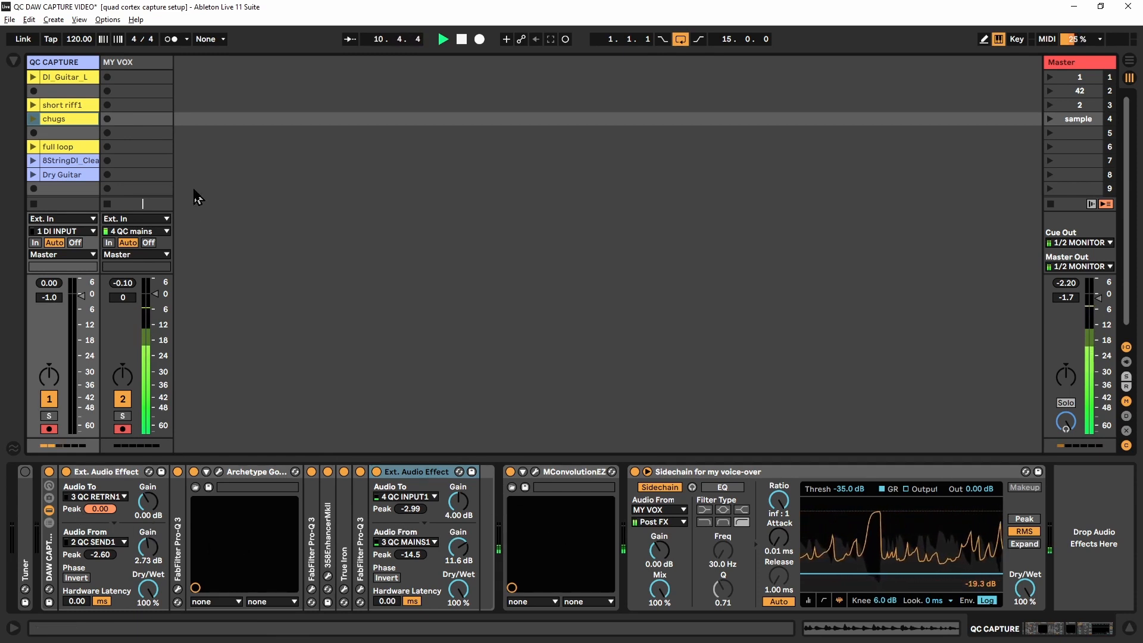
Show the Arrangement View, select the clip on the QC CAPTURE track, and return to the Session View
key(Tab)
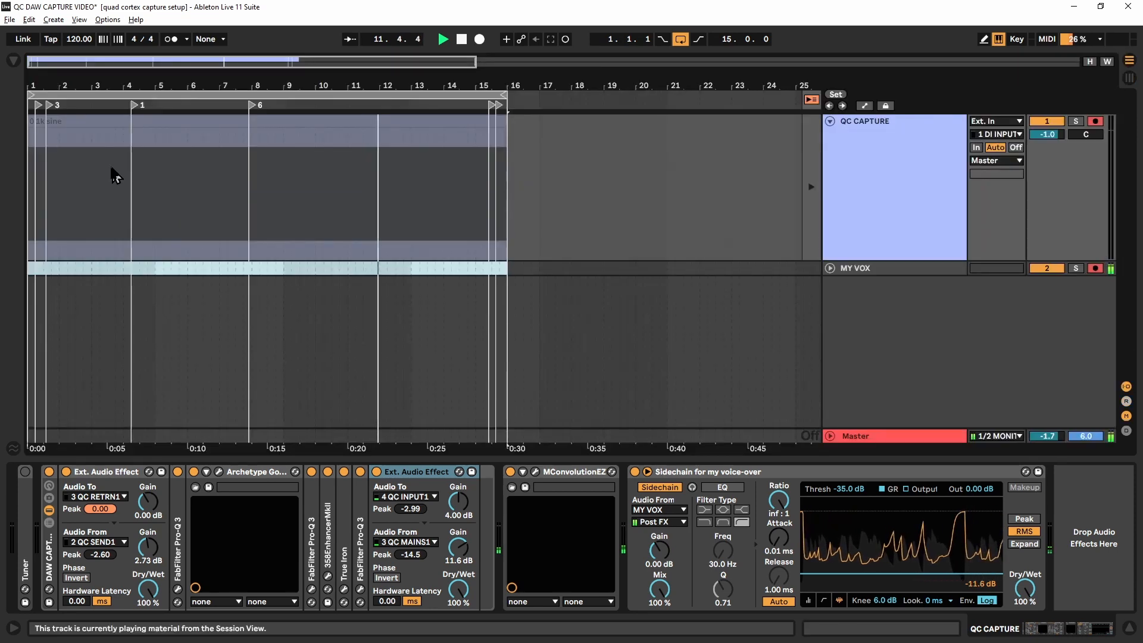
click(73, 121)
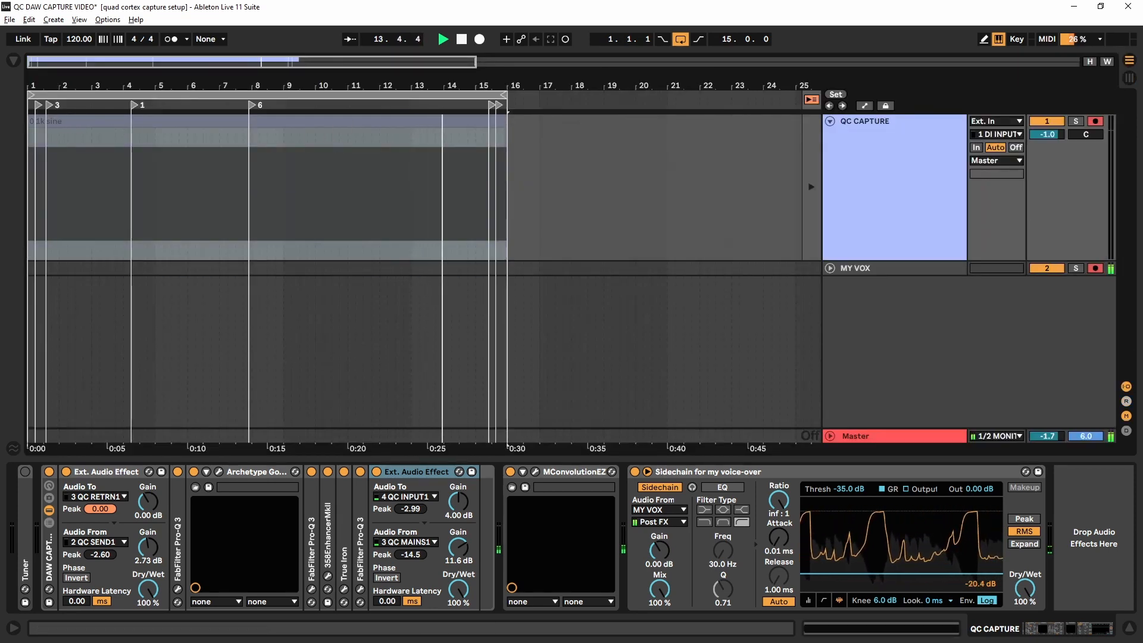
click(1130, 78)
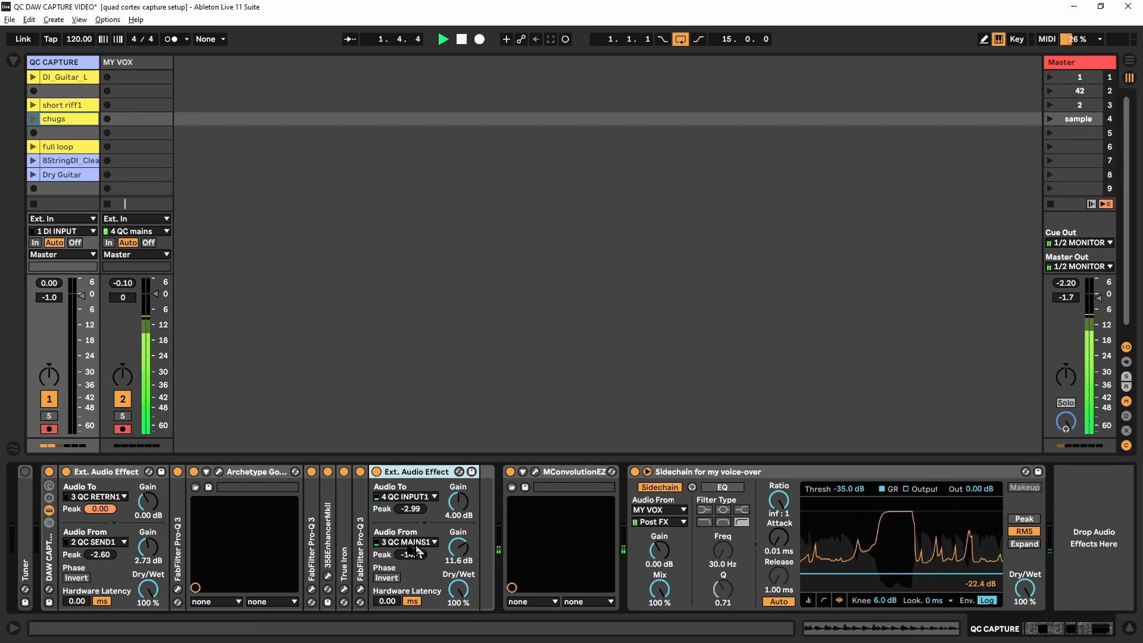
Open MConvolutionEZ, examine its impulse response files in the 1A BEST CABS folder, and close the window
click(535, 472)
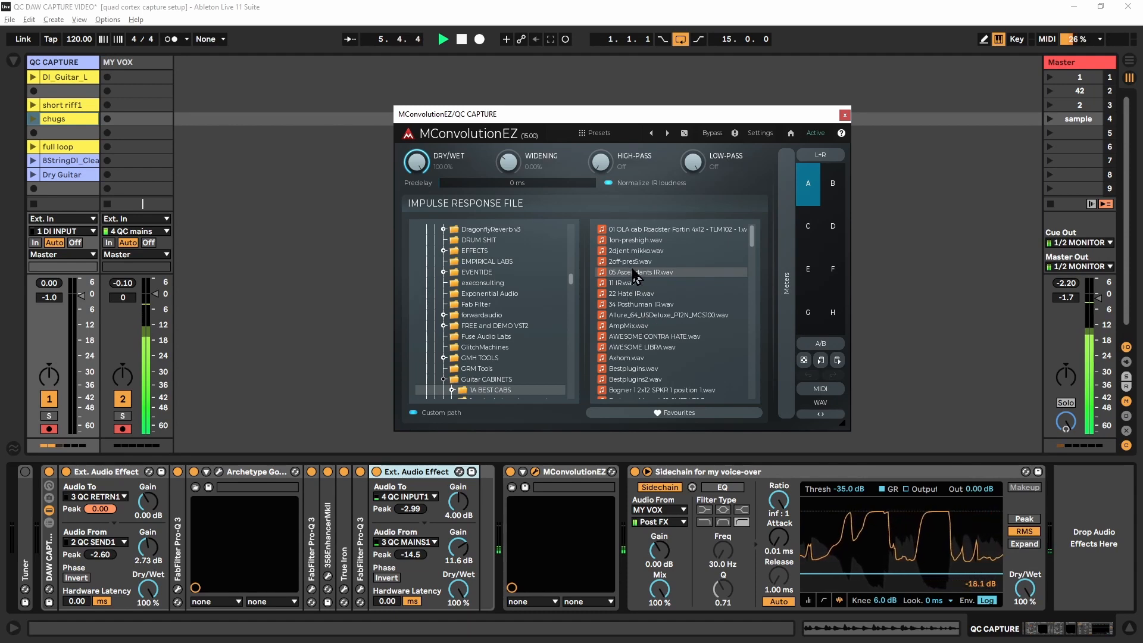
click(845, 115)
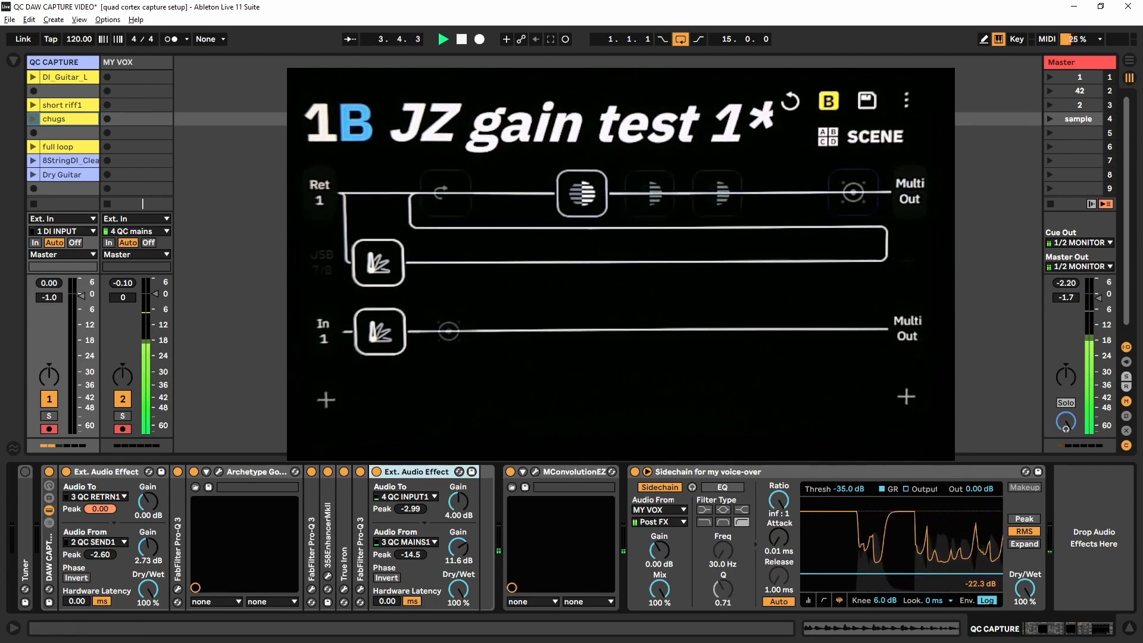
Launch the full loop clip on the QC CAPTURE track to audition the Quad Cortex preset
click(33, 147)
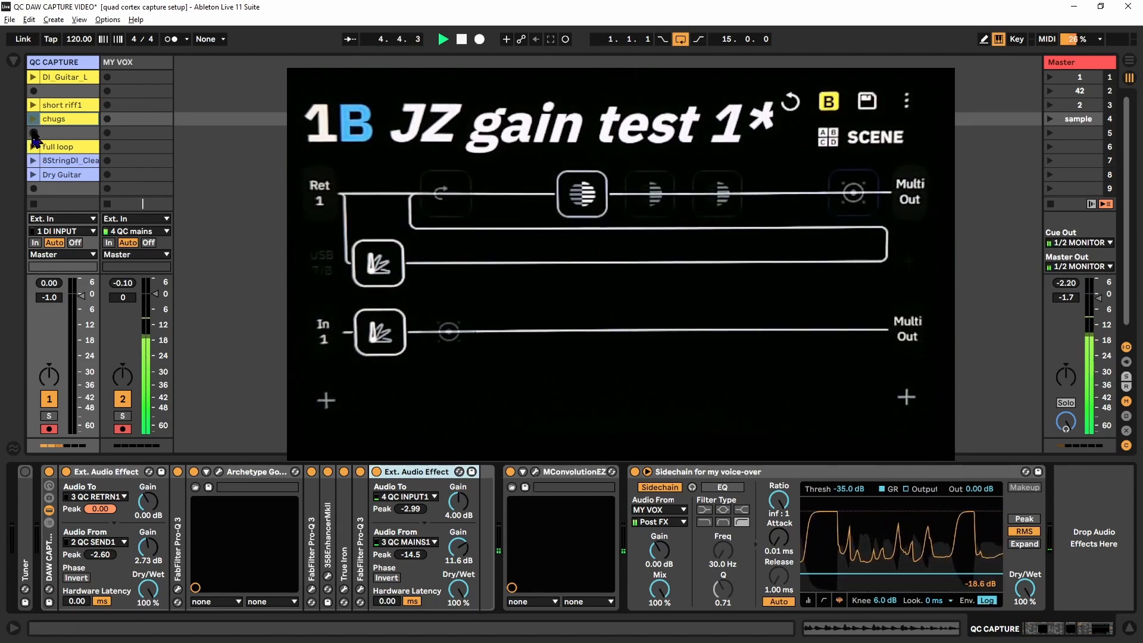